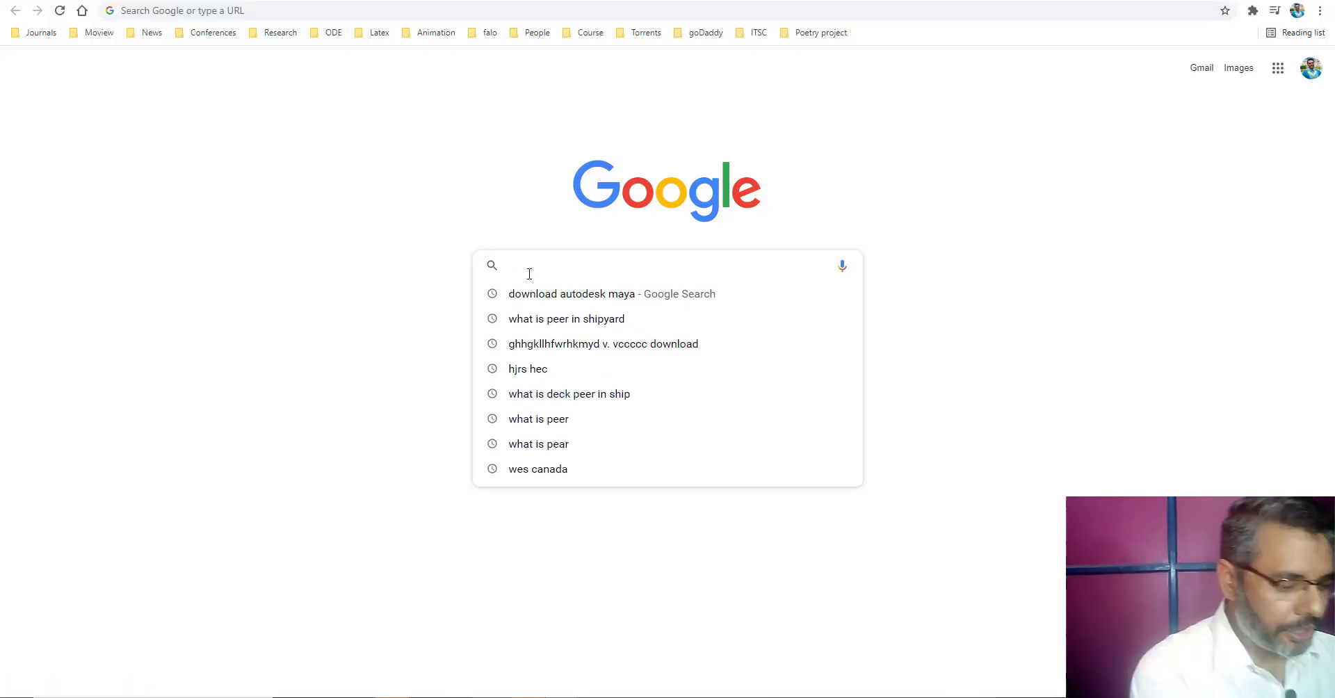
# Step: Search Google for 'download autodesk maya'
pyautogui.write('down')
pyautogui.press('BackSpace')
pyautogui.press('Up')
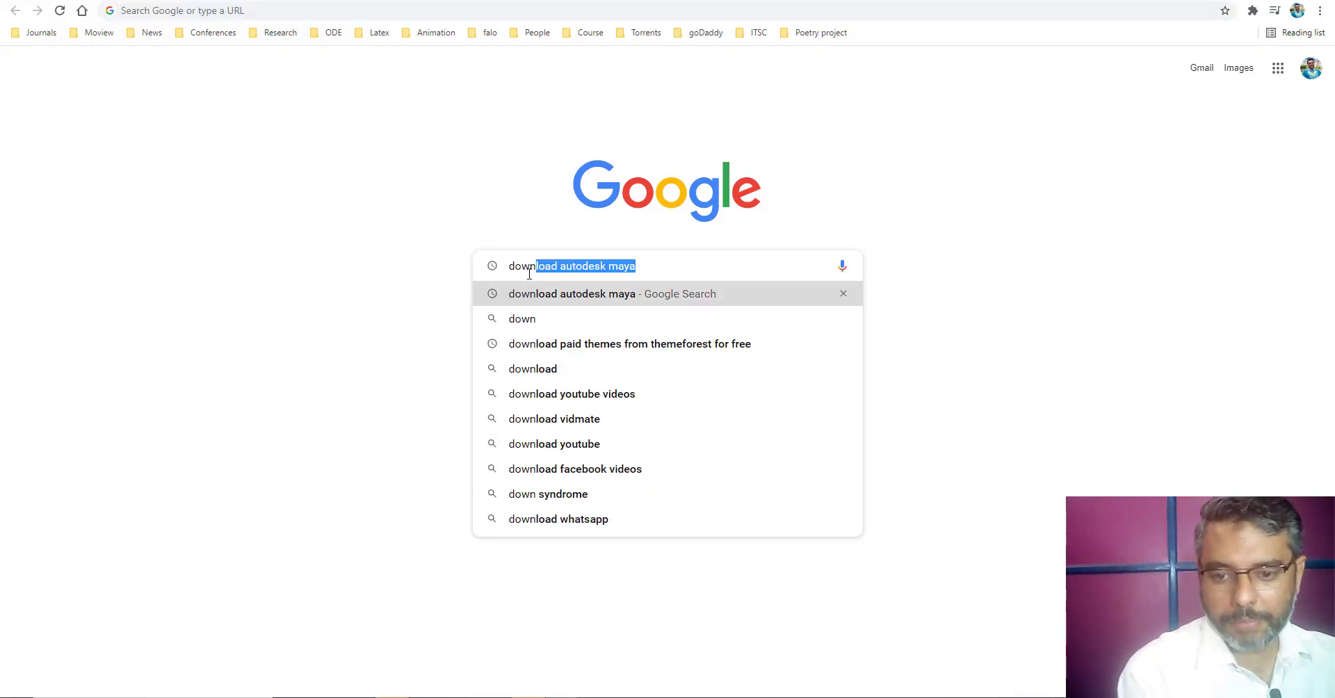
pyautogui.press('Return')
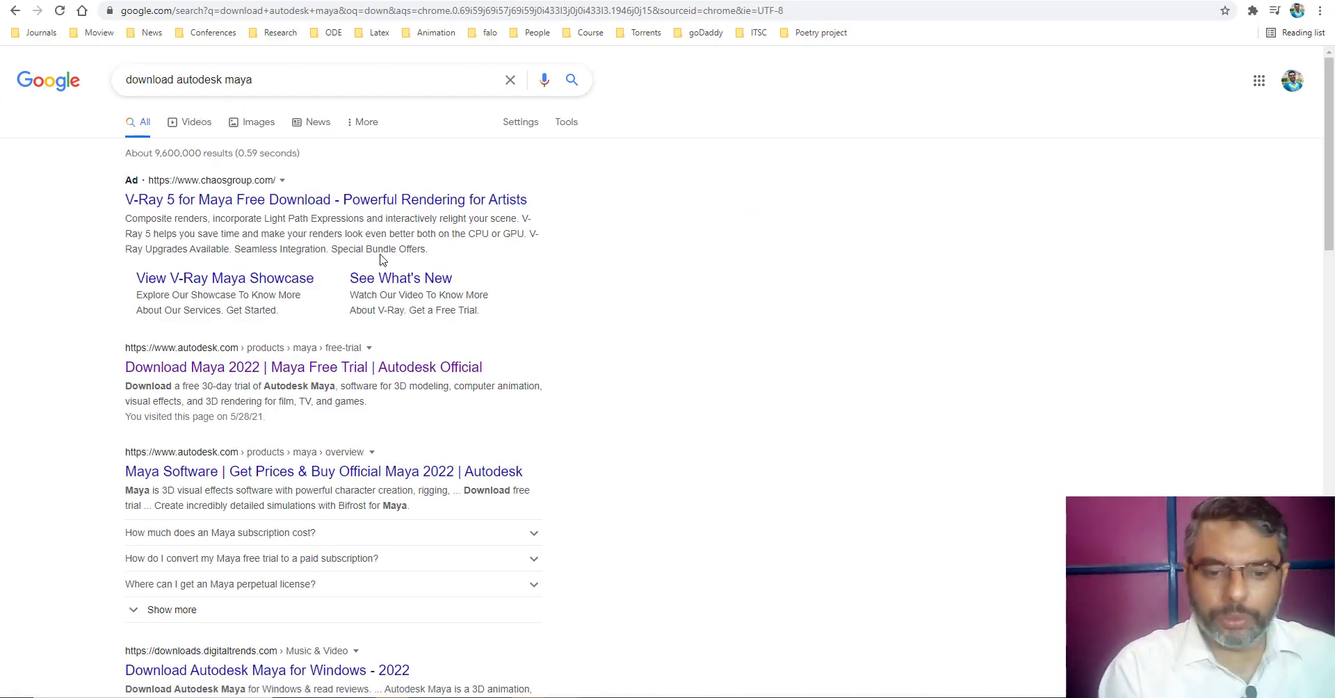
# Step: Open the Maya 2022 free-trial page, note its 30-day trial, and start the download
pyautogui.click(254, 366)
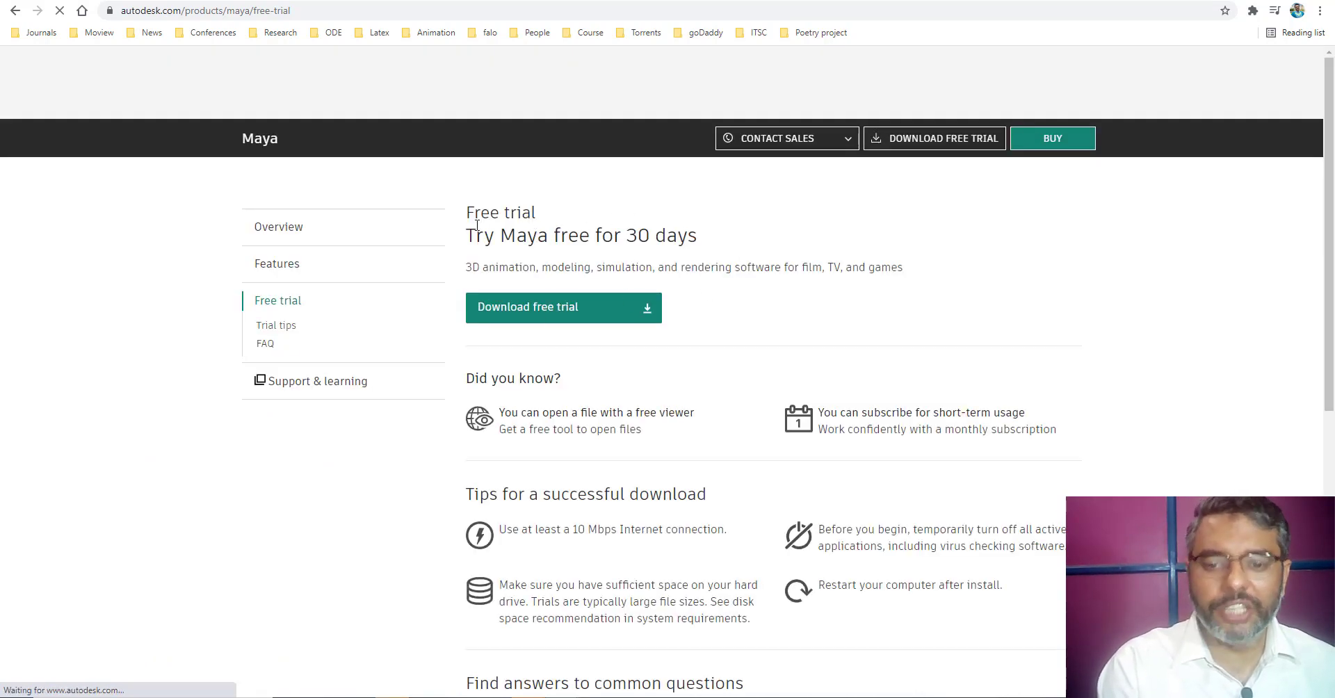
pyautogui.moveTo(467, 214); pyautogui.dragTo(539, 213)
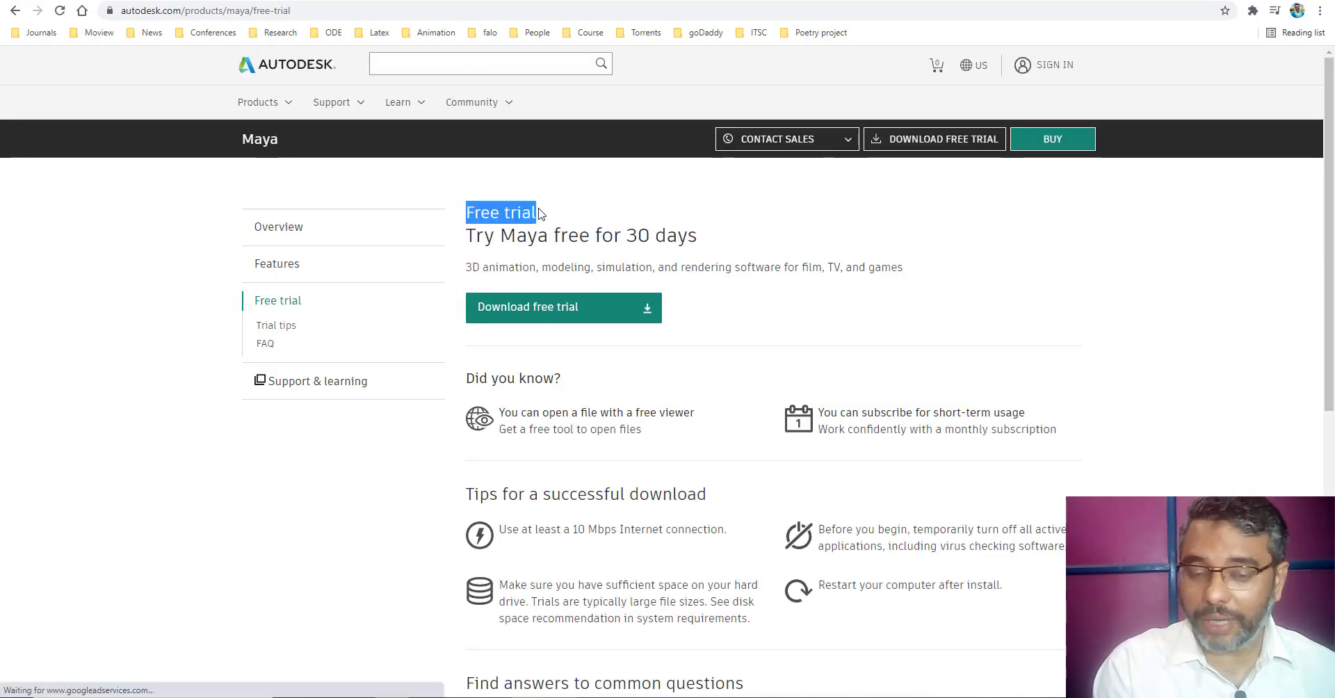
pyautogui.moveTo(638, 237); pyautogui.dragTo(687, 237)
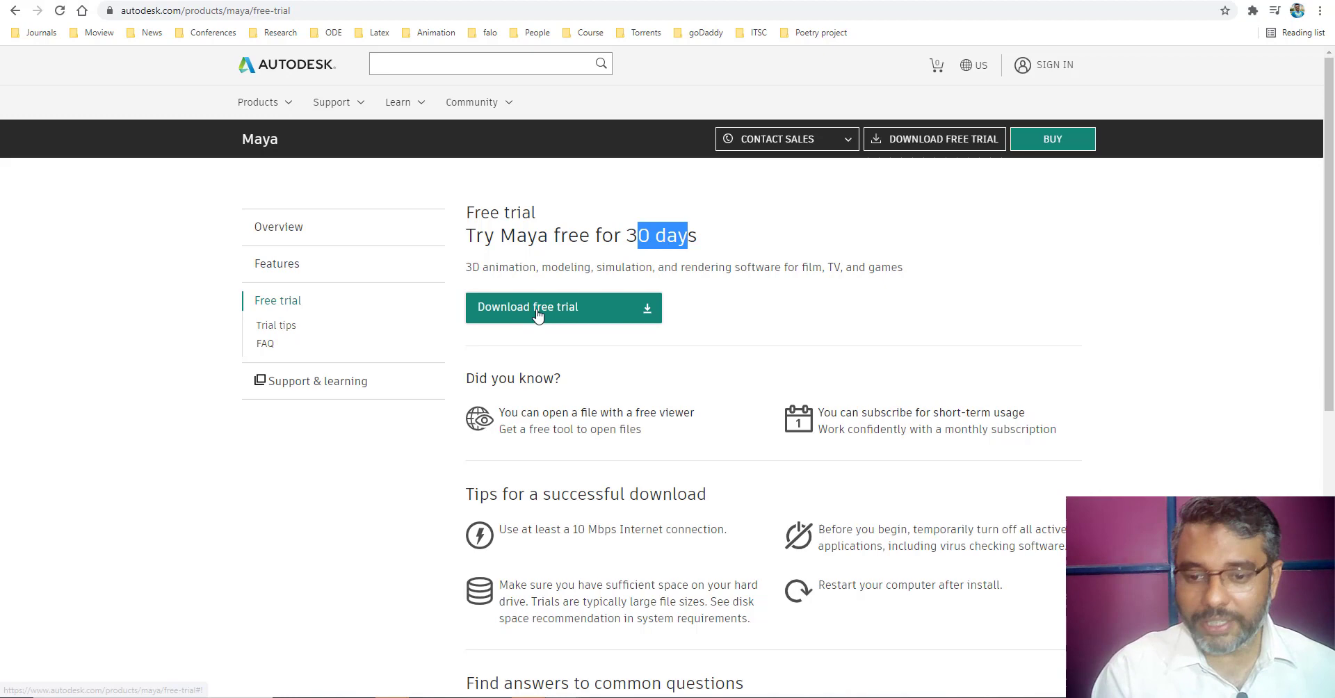
pyautogui.click(600, 315)
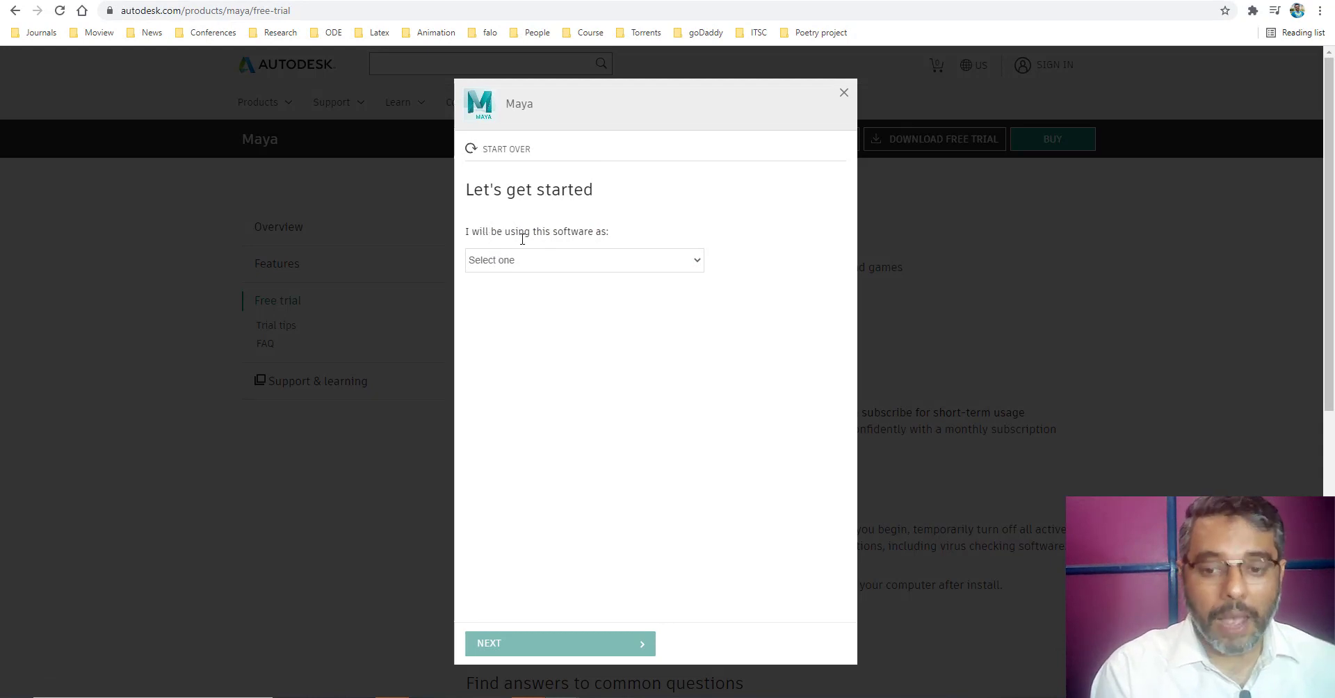
# Step: Choose 'A student or teacher' as the intended use and go to the education community
pyautogui.click(629, 260)
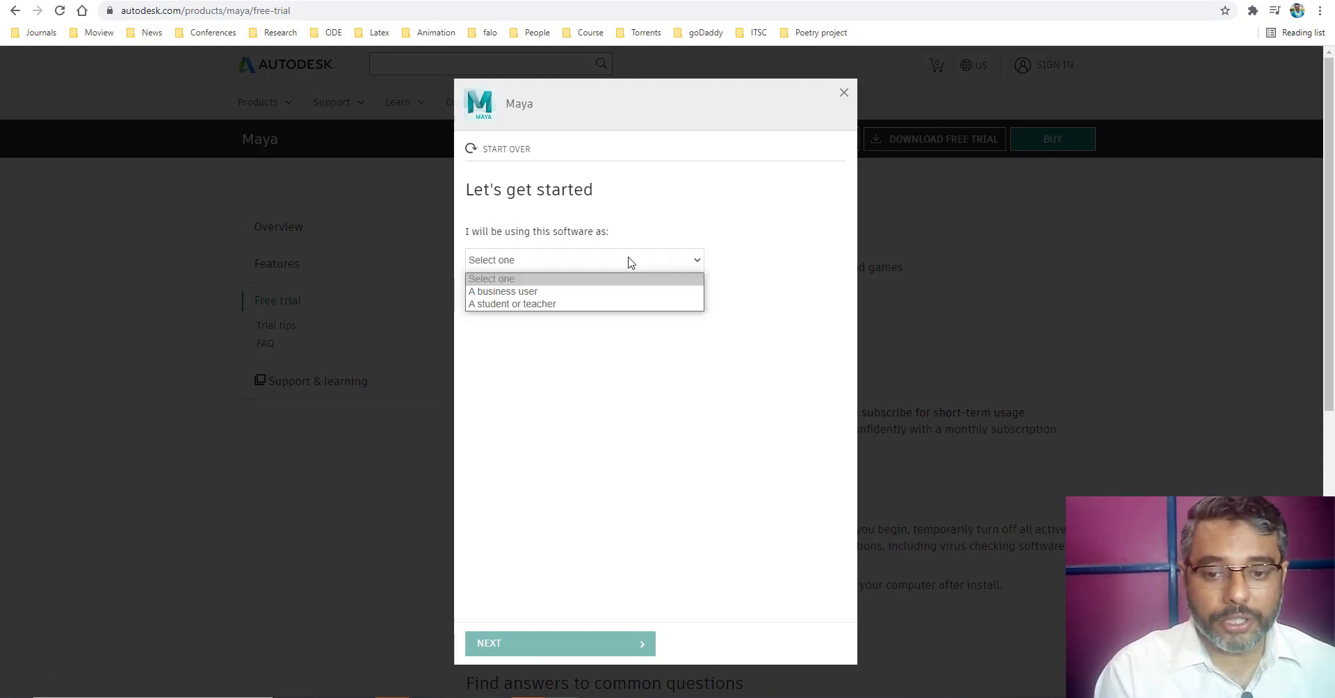
pyautogui.click(522, 305)
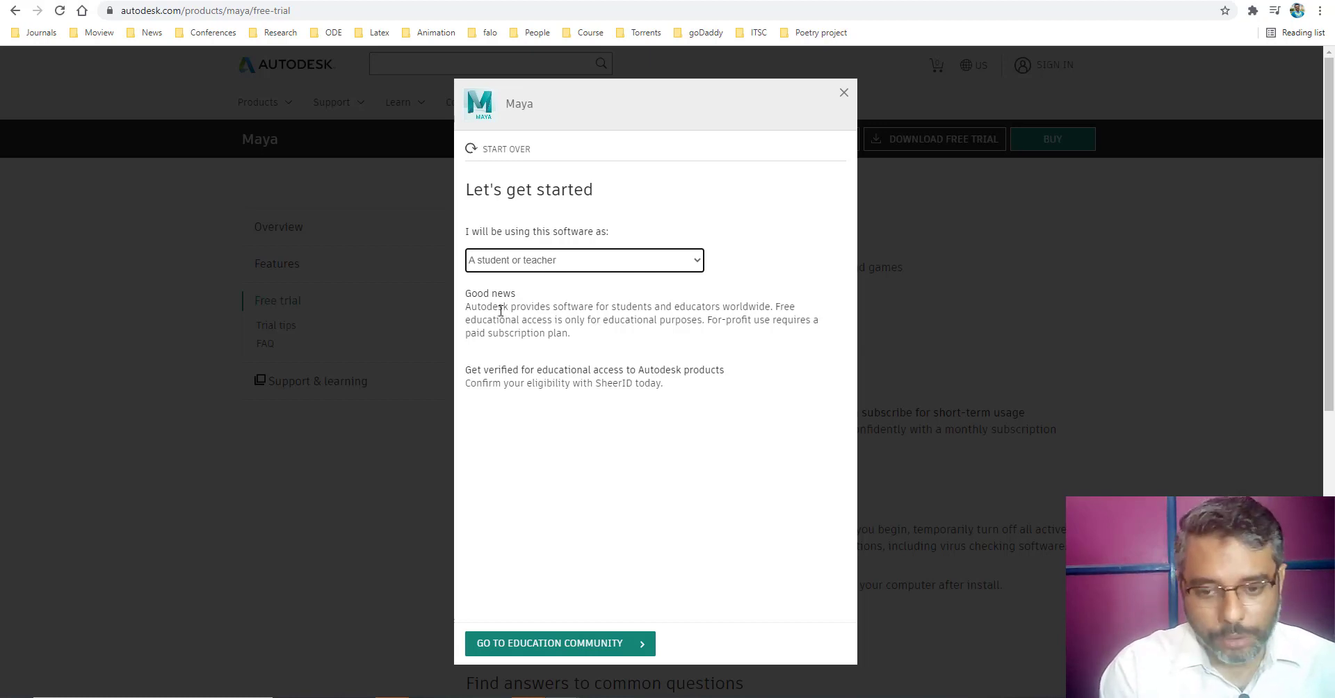
pyautogui.moveTo(464, 299); pyautogui.dragTo(515, 295)
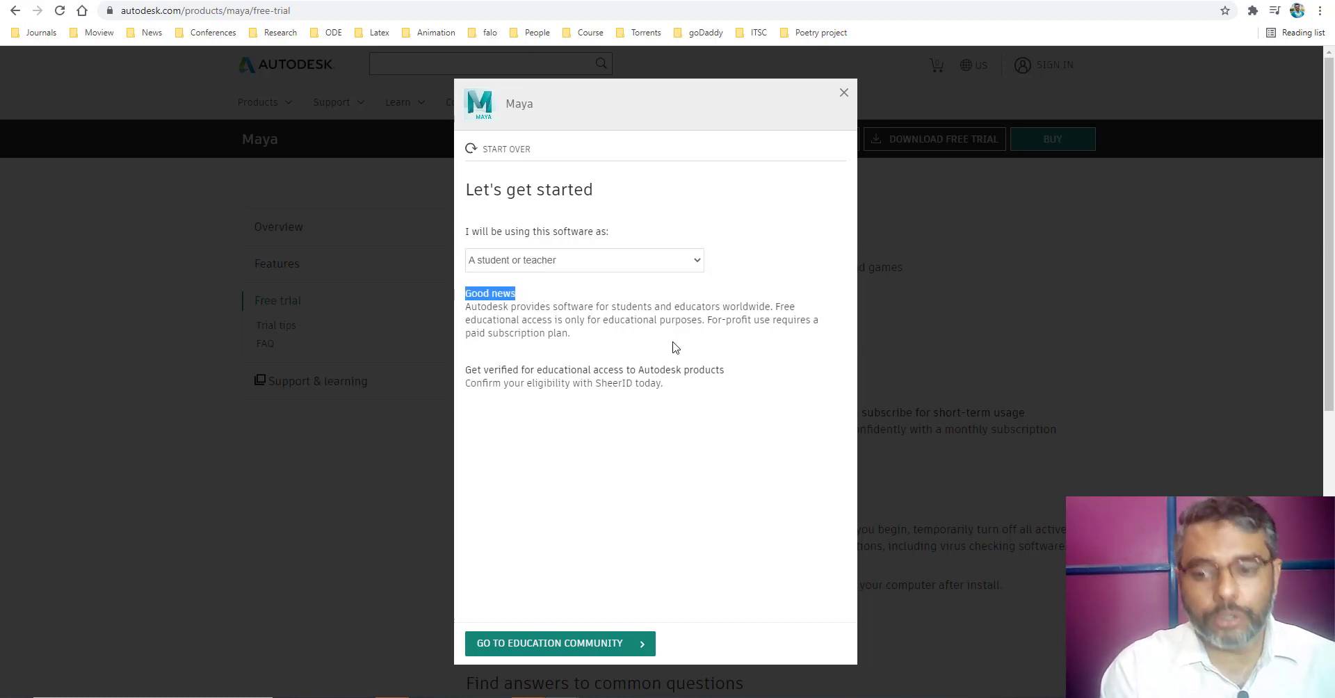
pyautogui.click(674, 346)
pyautogui.moveTo(780, 307); pyautogui.dragTo(563, 320)
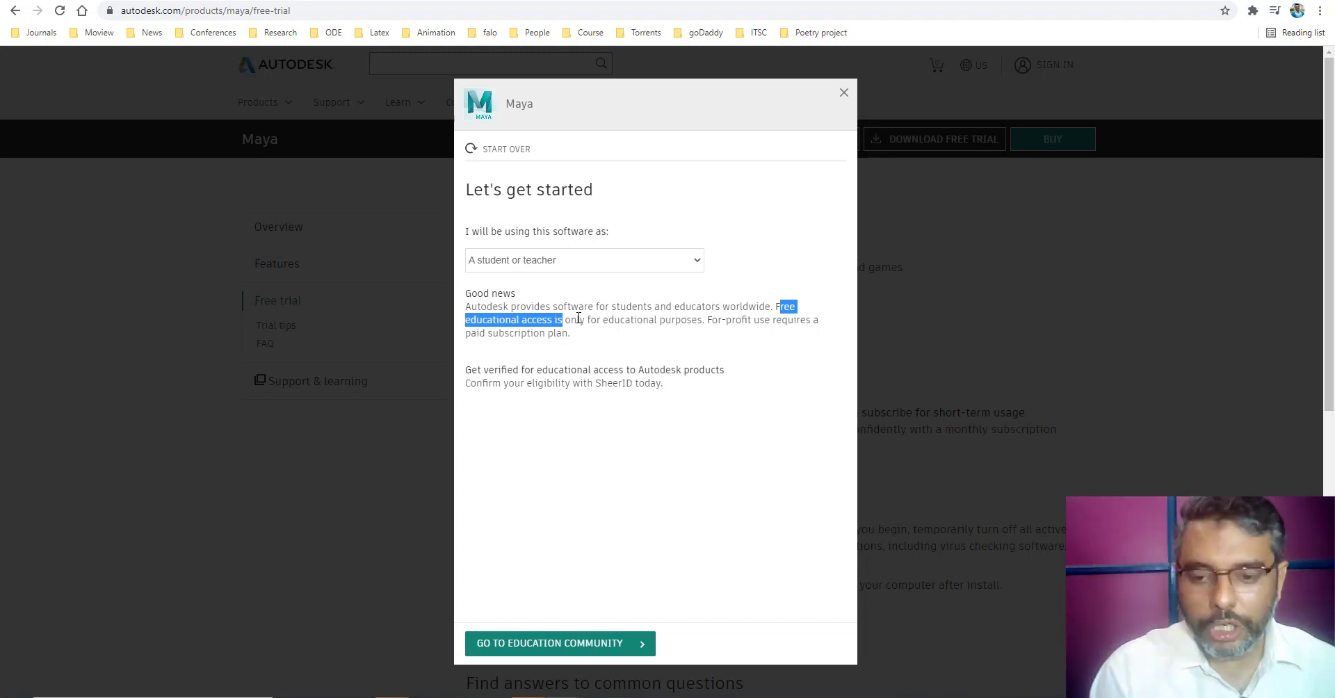
pyautogui.moveTo(461, 369); pyautogui.dragTo(643, 372)
pyautogui.click(562, 642)
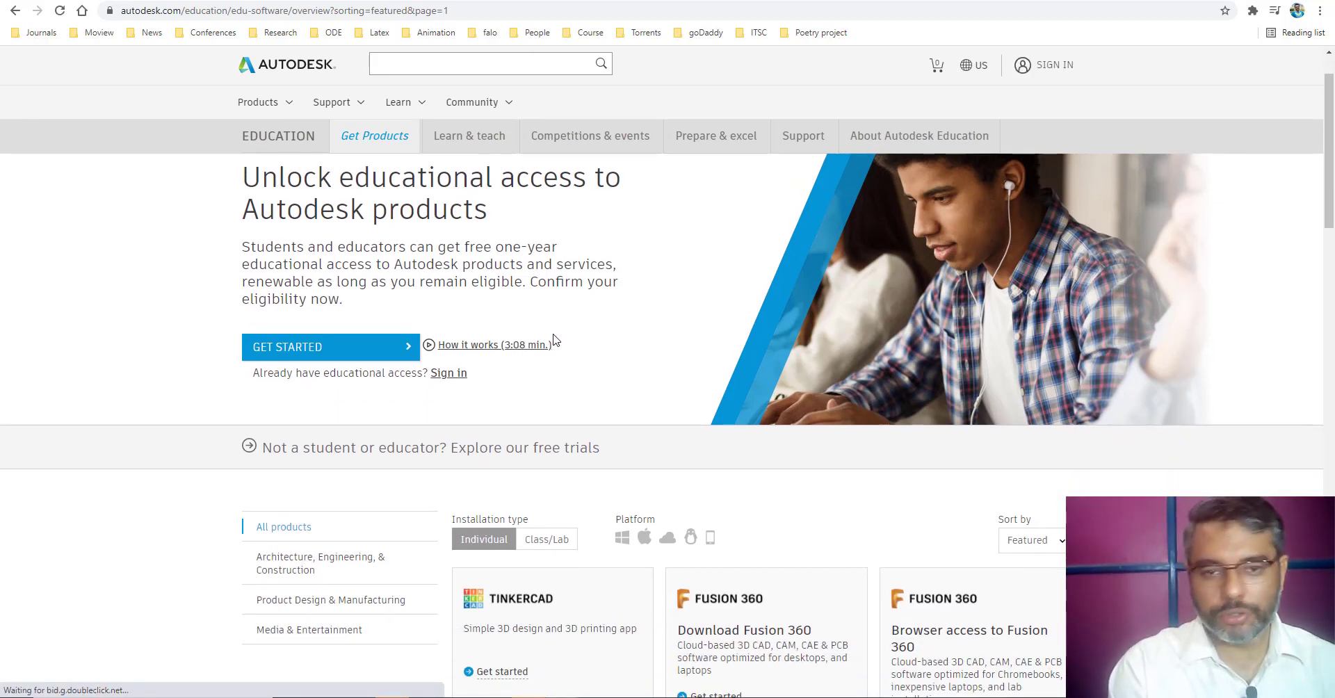
# Step: Scroll through the Education products catalogue, then begin the educational access sign-up
pyautogui.moveTo(253, 373); pyautogui.dragTo(422, 373)
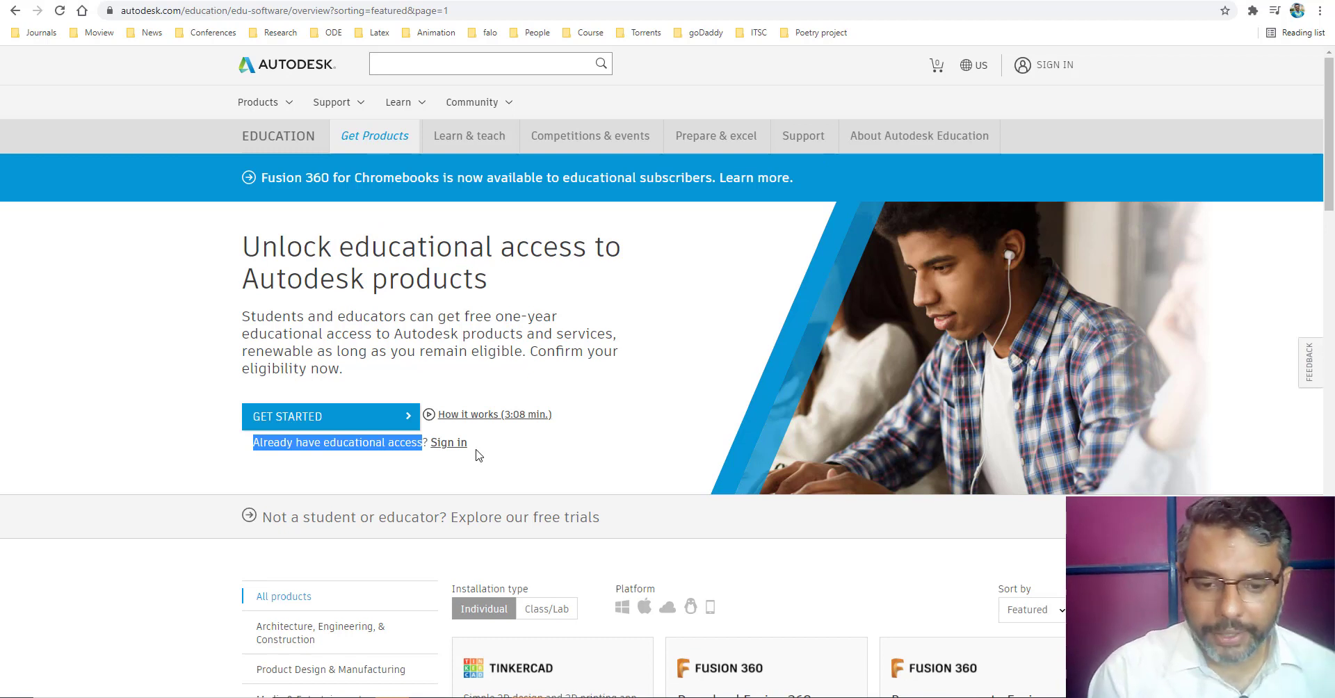
pyautogui.click(478, 455)
pyautogui.moveTo(256, 247); pyautogui.dragTo(529, 253)
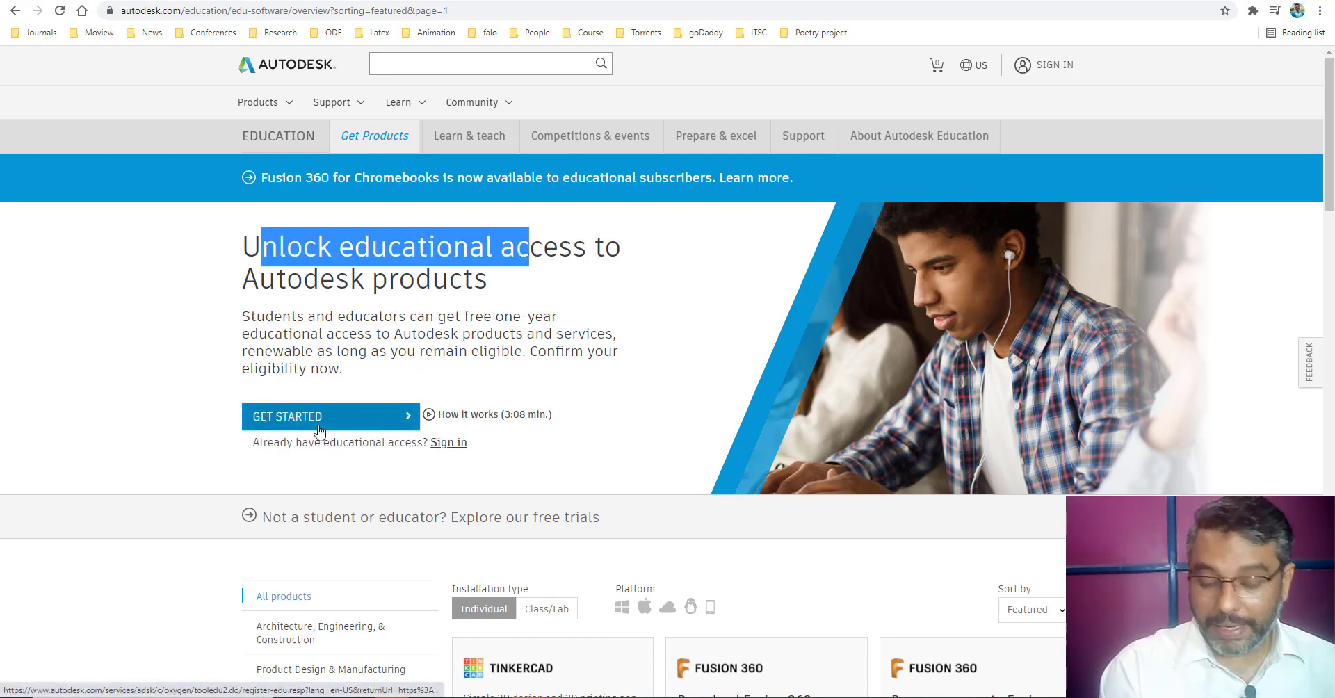
pyautogui.scroll(-3, 632, 481)
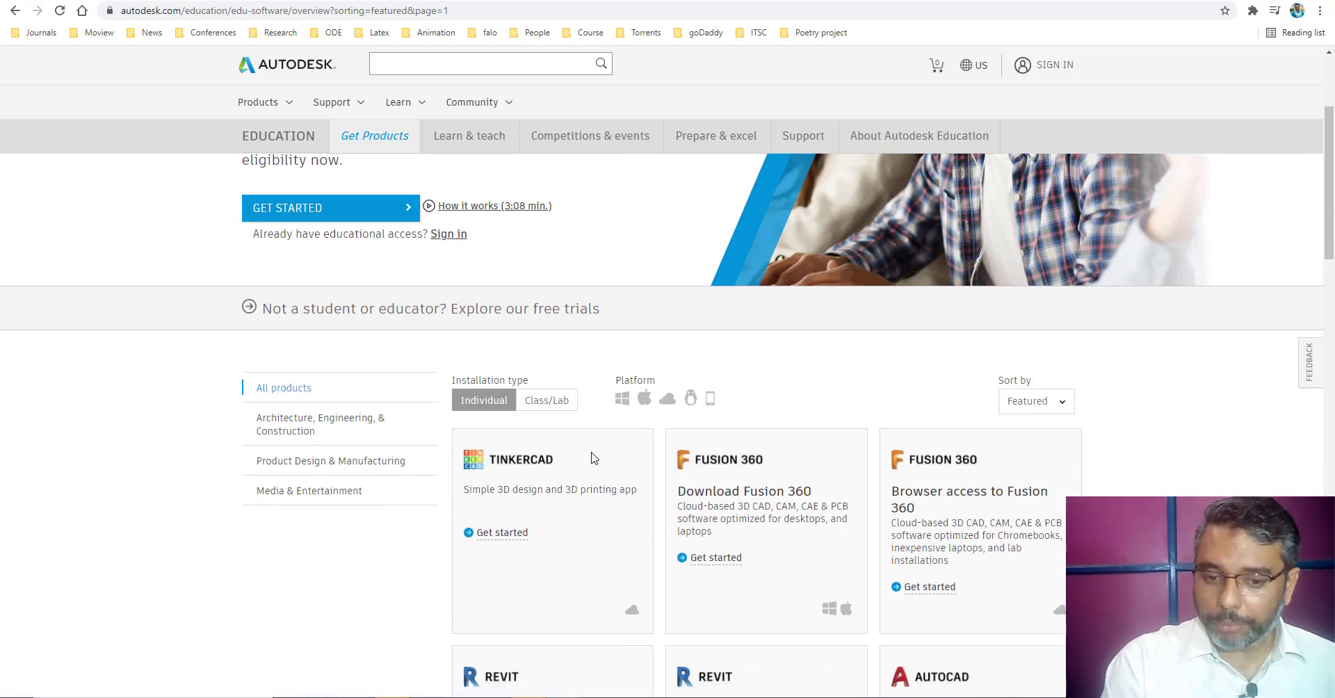
pyautogui.scroll(-10, 706, 414)
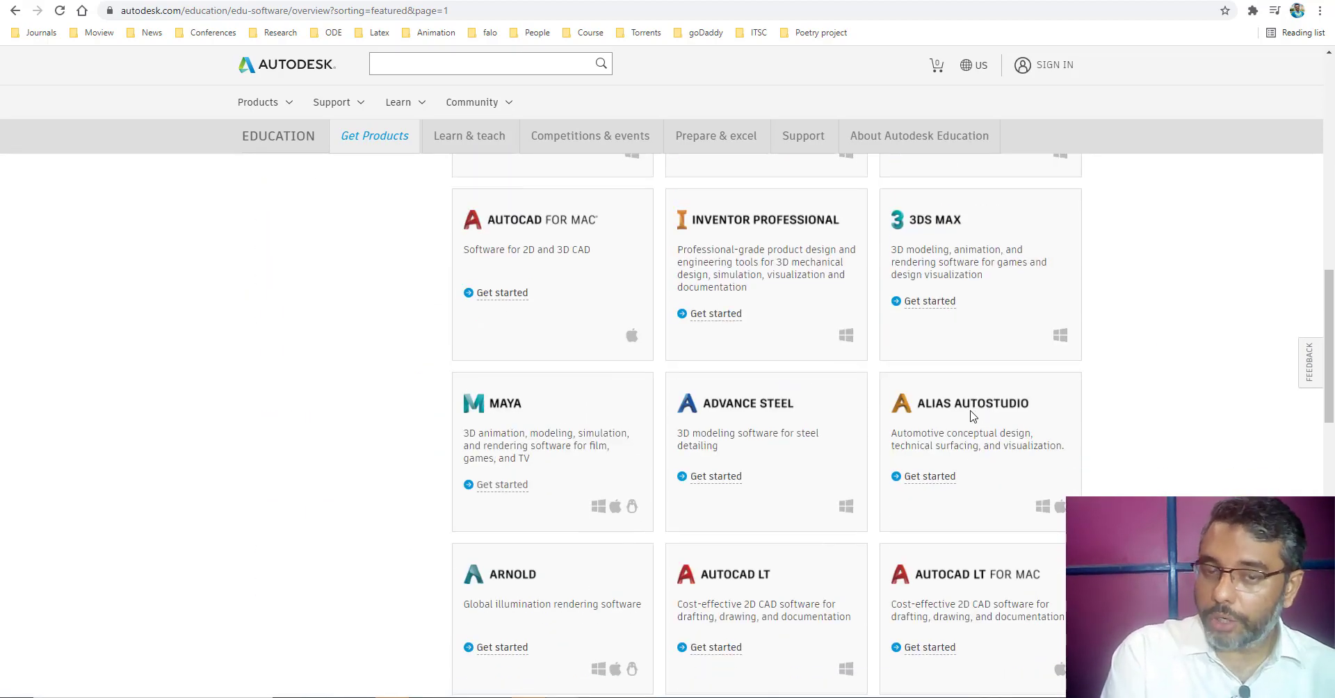
pyautogui.scroll(-6, 971, 416)
pyautogui.scroll(-6, 971, 416)
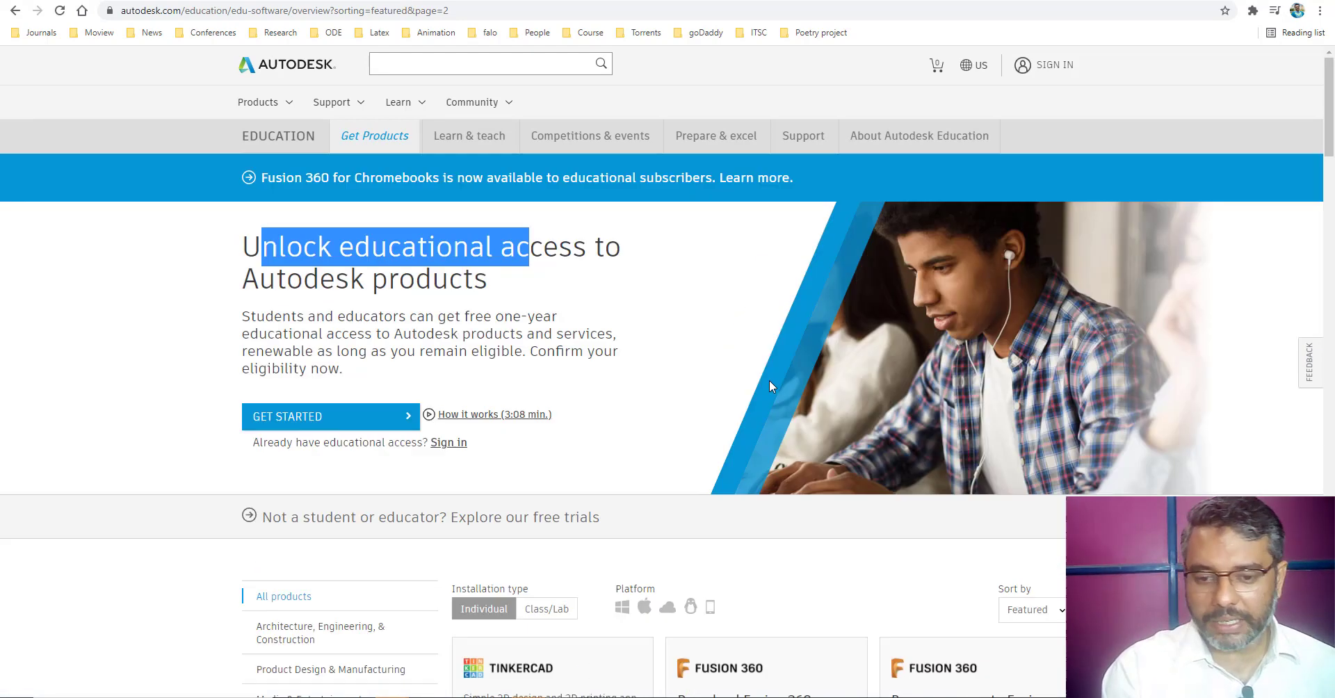
pyautogui.click(287, 420)
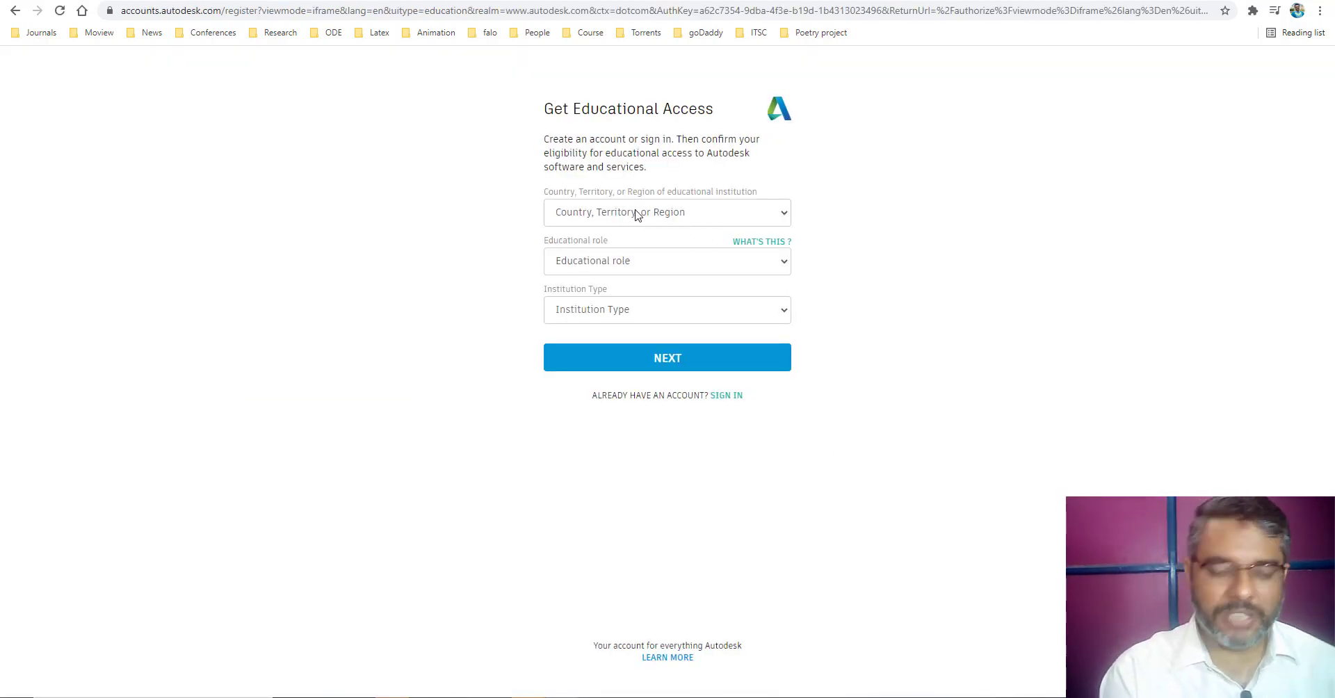
# Step: Set country to Pakistan, role to Educator and institution type to University/Post-Secondary
pyautogui.click(637, 215)
pyautogui.press('p')
pyautogui.press('Return')
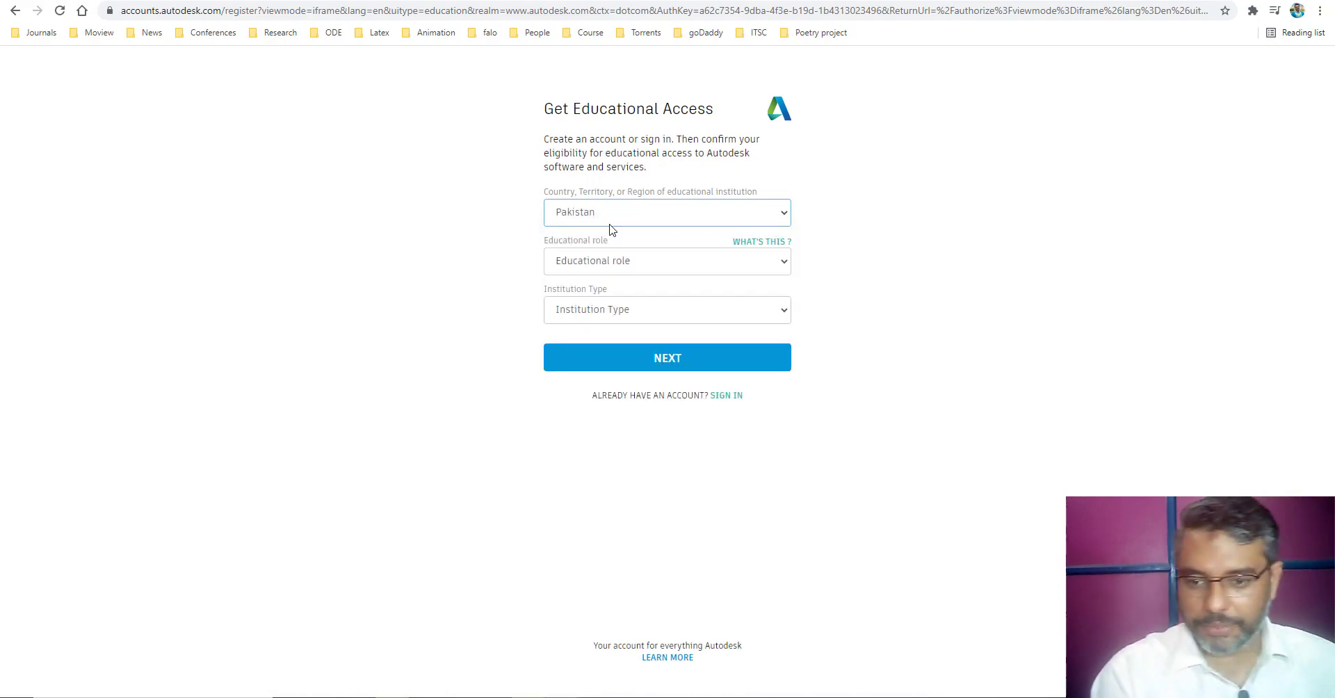
pyautogui.click(601, 266)
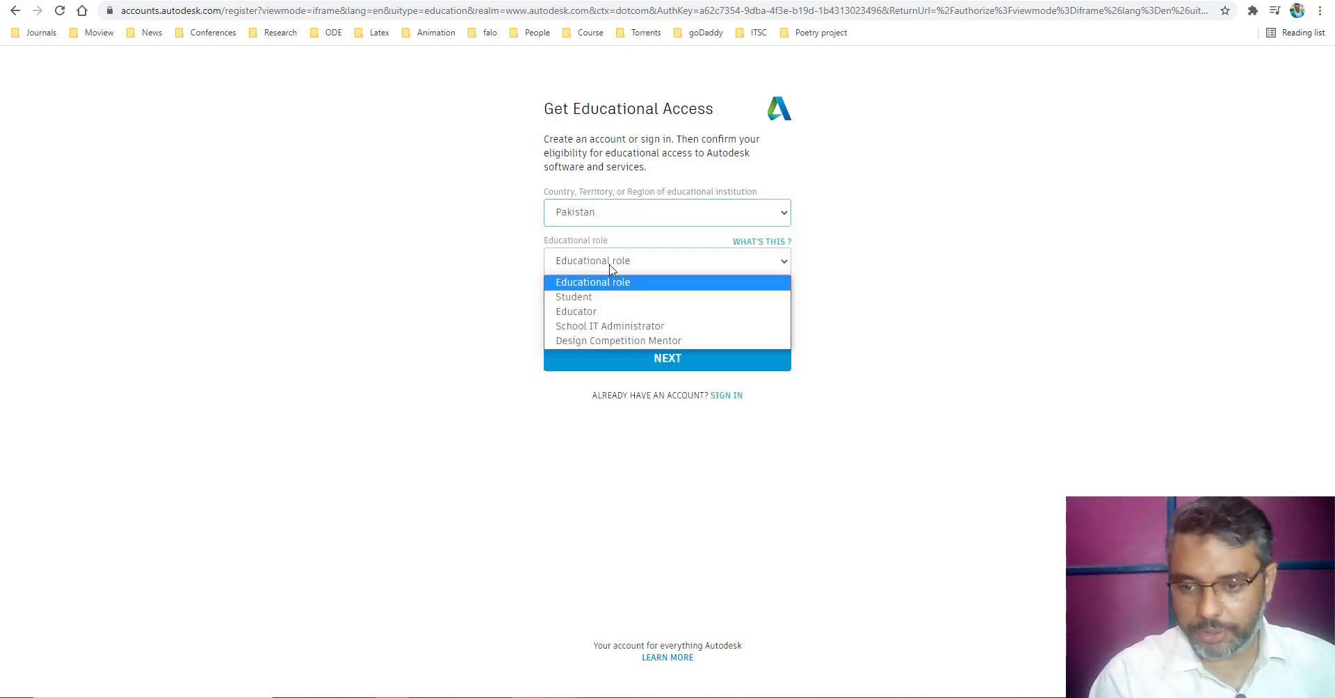
pyautogui.click(651, 313)
pyautogui.click(613, 310)
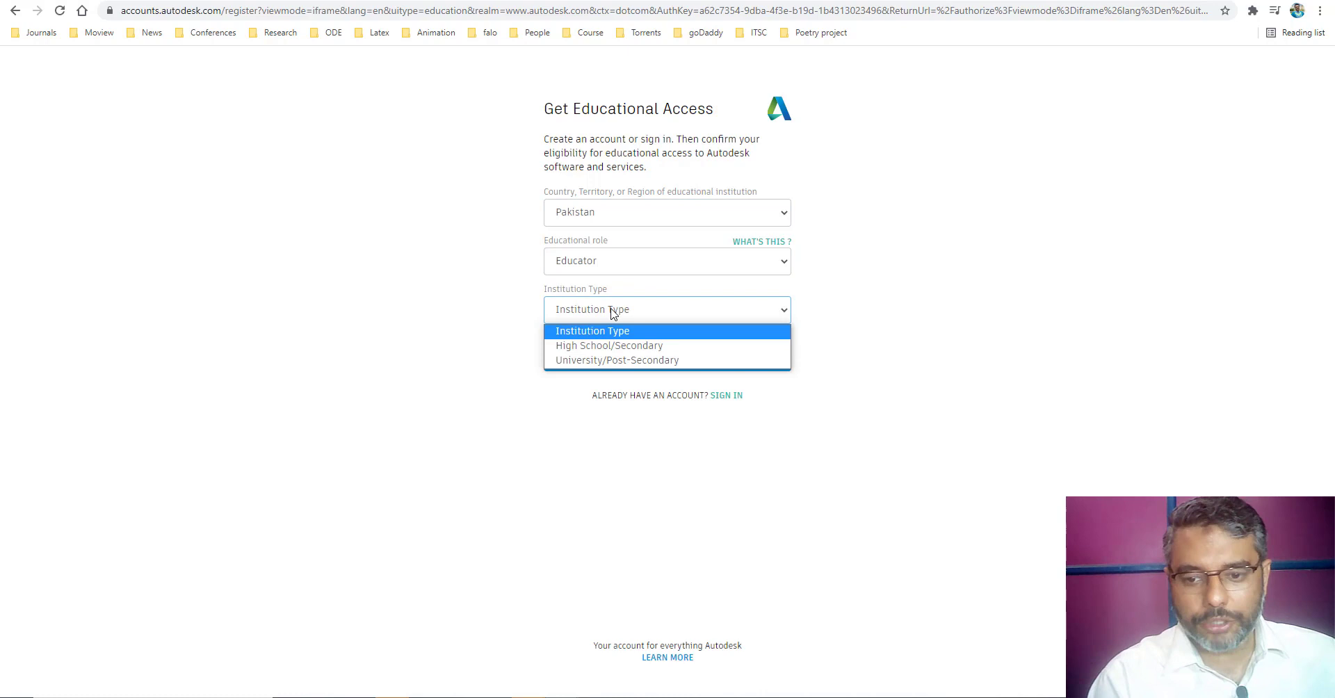
pyautogui.click(643, 360)
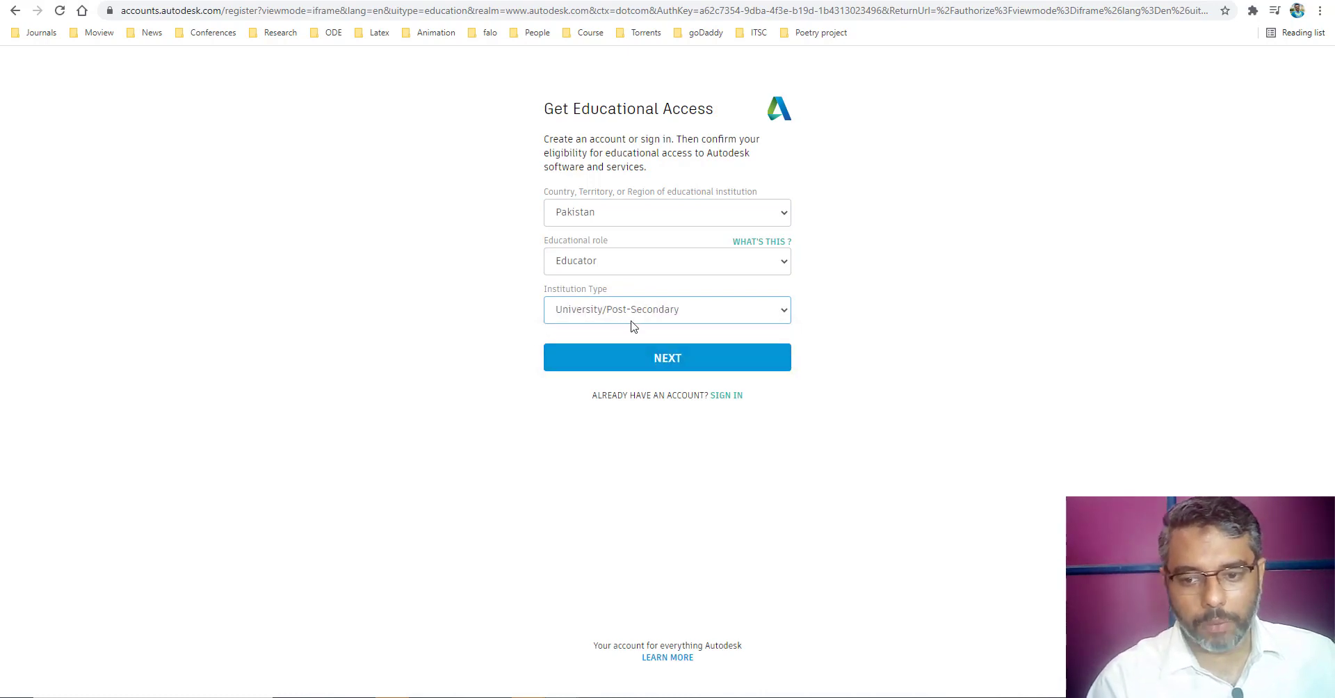
# Step: Briefly switch the role to Student, restore Educator and University/Post-Secondary, and submit
pyautogui.click(665, 261)
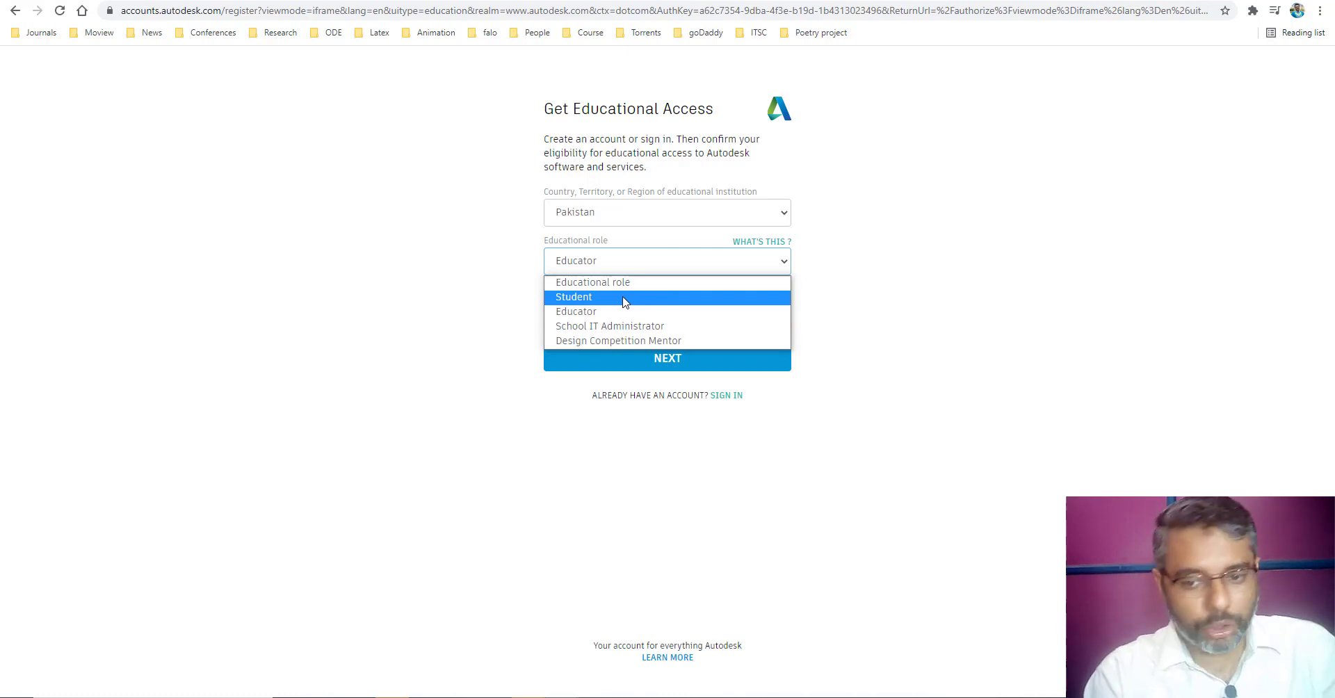
pyautogui.click(569, 302)
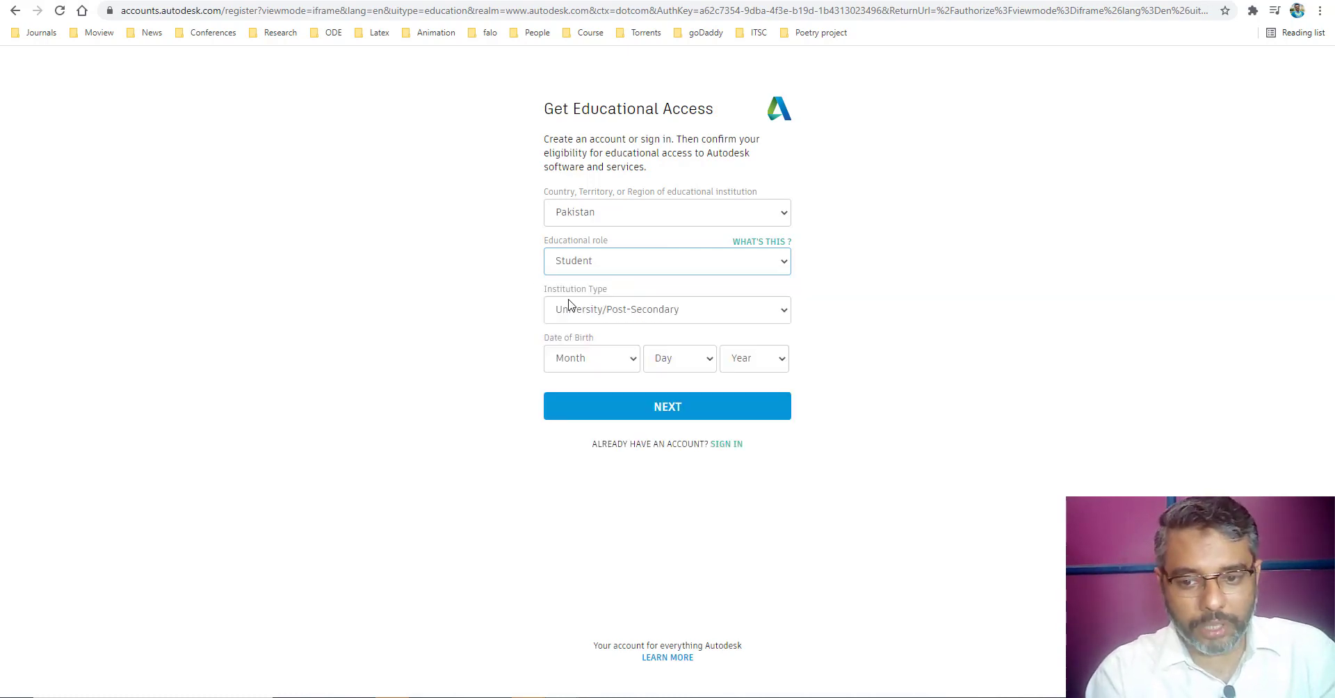
pyautogui.click(620, 317)
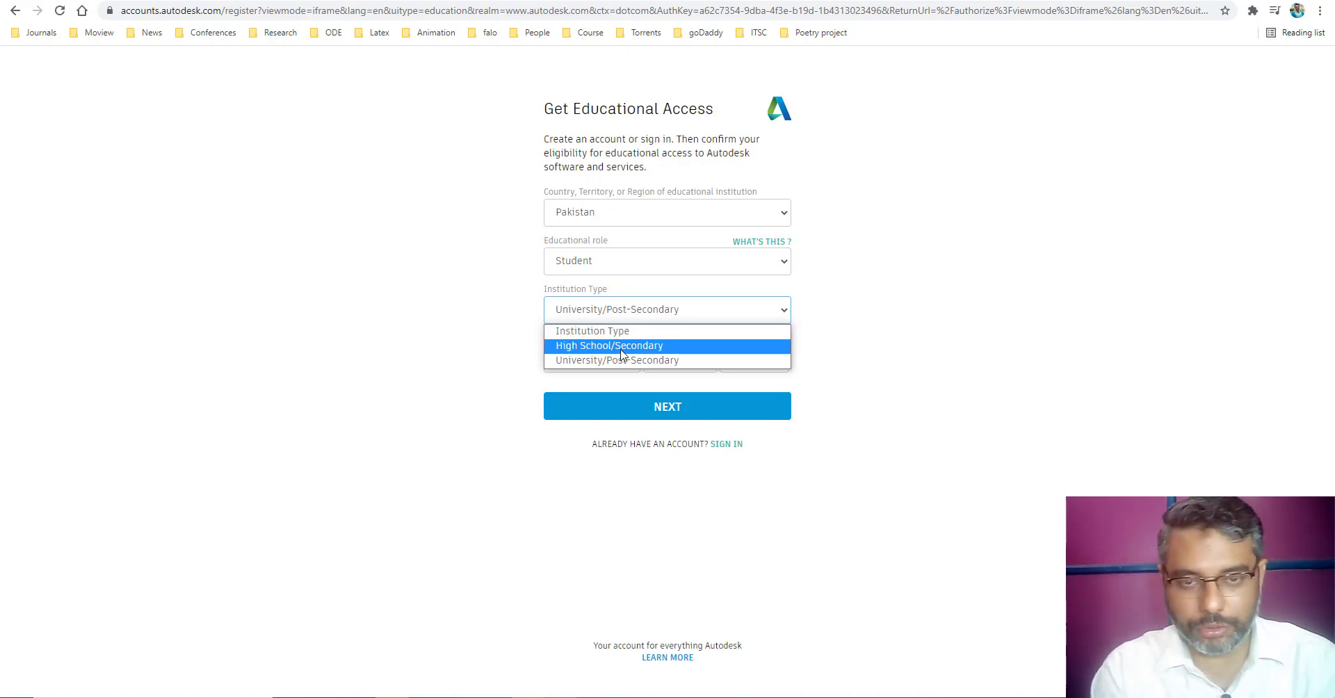
pyautogui.click(612, 260)
pyautogui.click(609, 312)
pyautogui.click(603, 306)
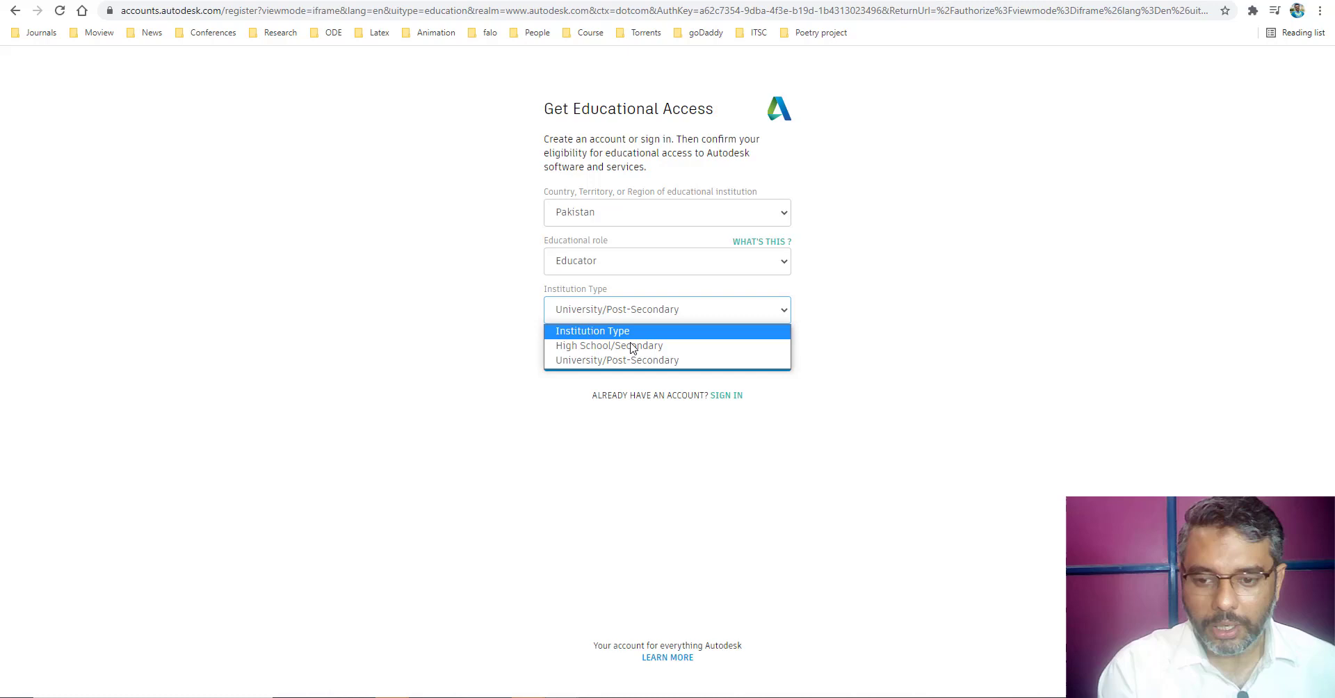
pyautogui.click(599, 358)
pyautogui.click(686, 368)
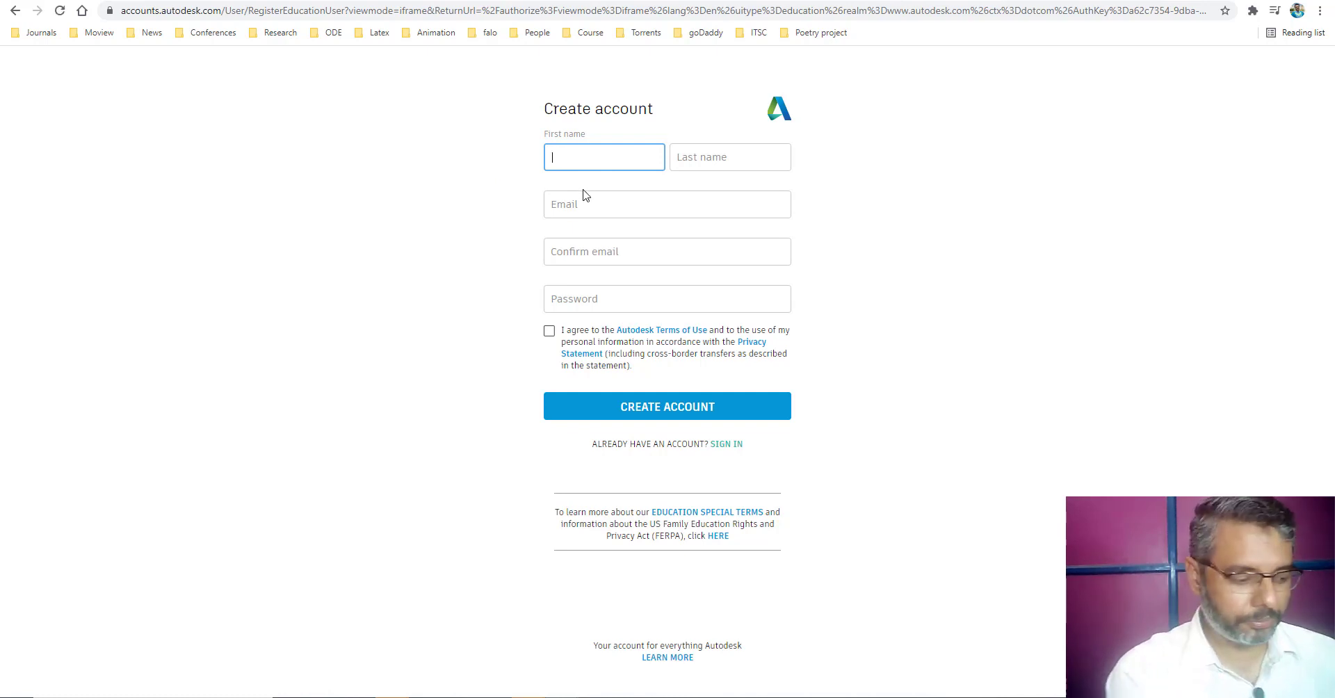
# Step: Autofill the first name, last name and e-mail from saved details and check the e-mail
pyautogui.write('zees')
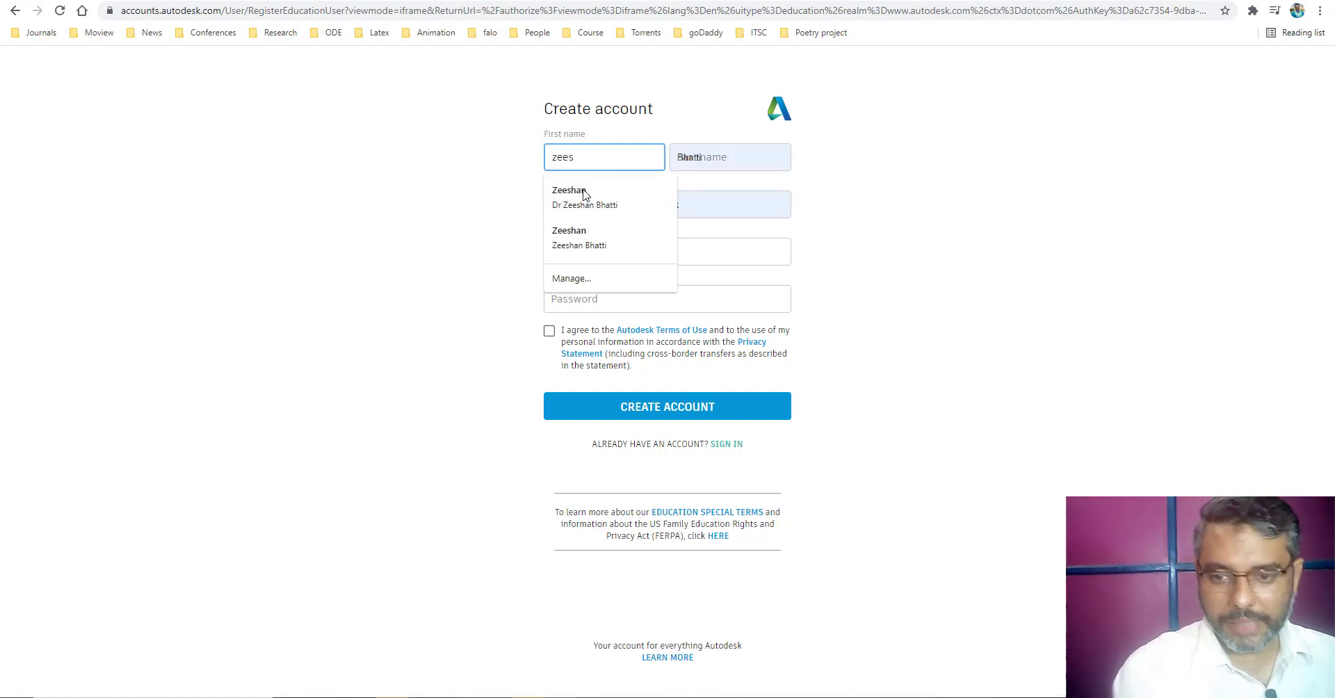
pyautogui.click(584, 194)
pyautogui.click(778, 157)
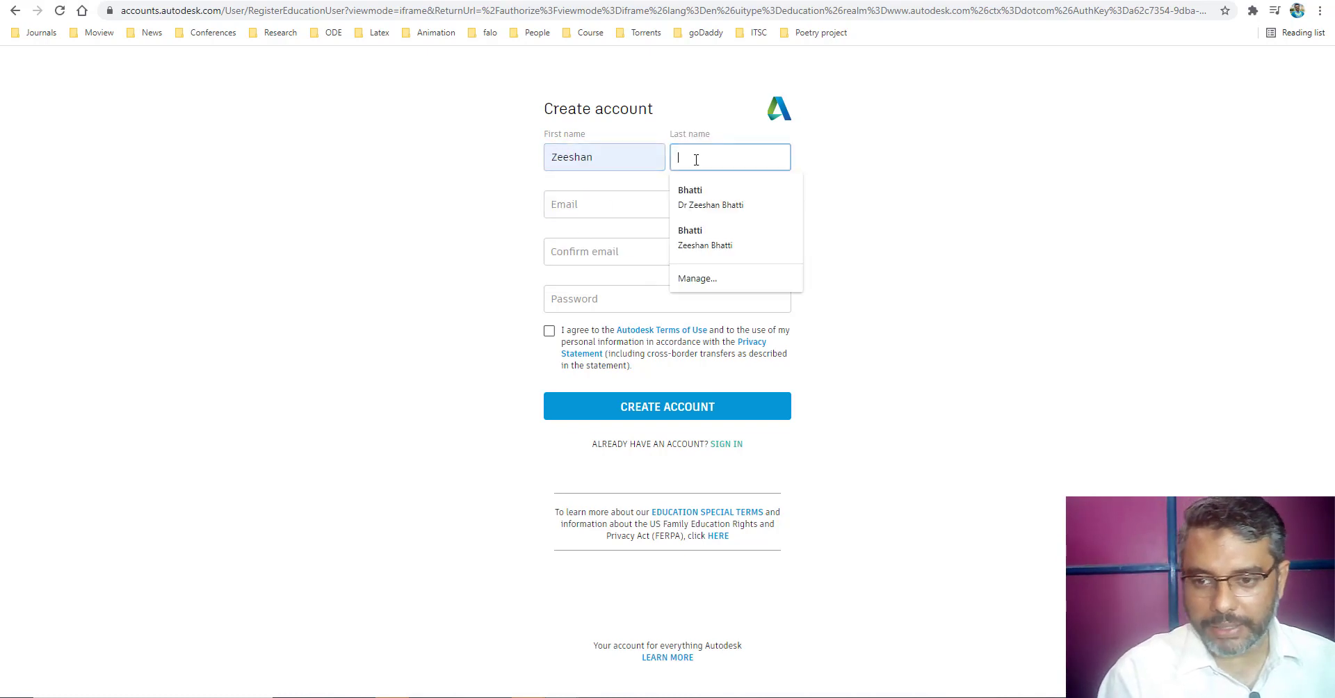
pyautogui.click(779, 185)
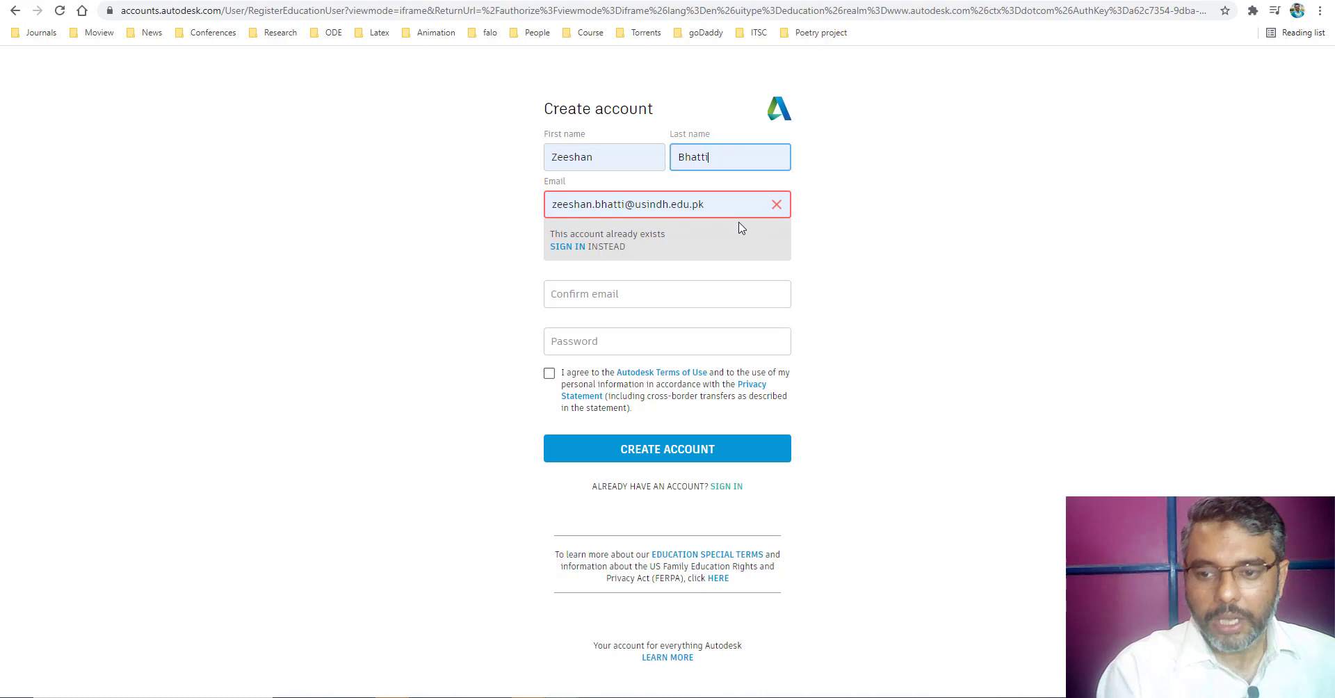
pyautogui.click(702, 204)
pyautogui.moveTo(702, 205); pyautogui.dragTo(527, 214)
pyautogui.click(525, 233)
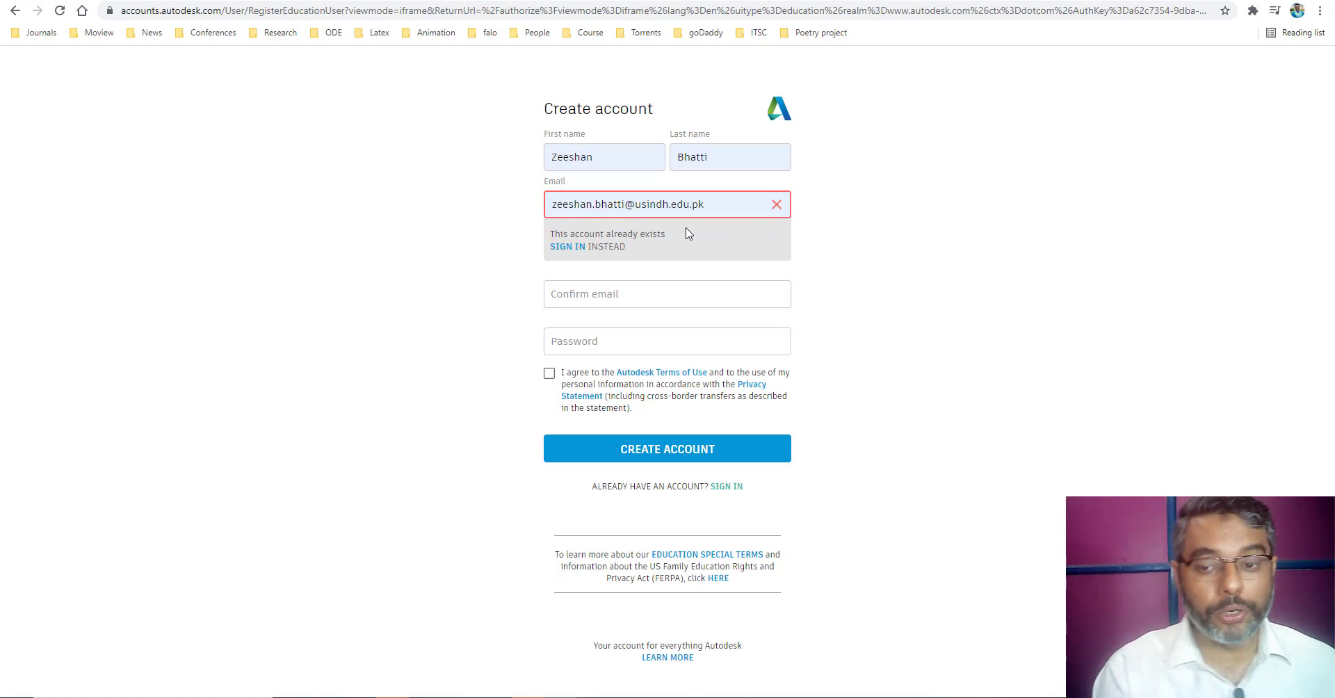
pyautogui.click(709, 211)
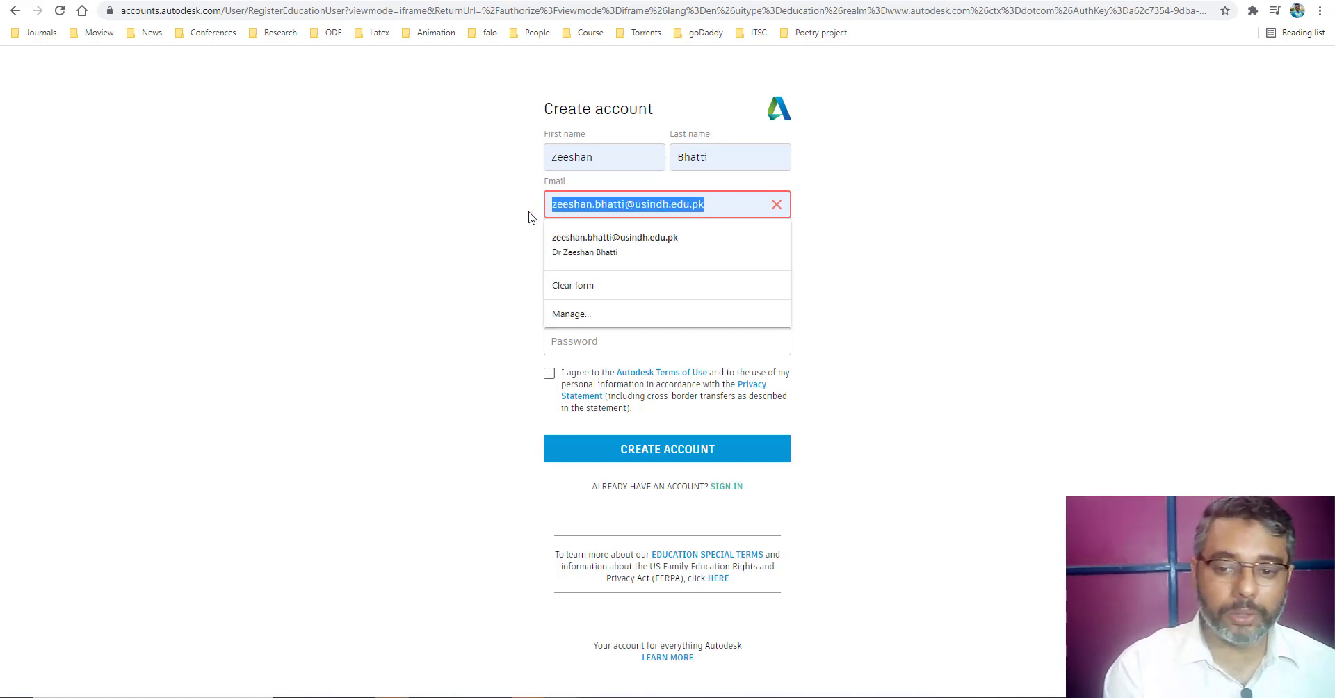
pyautogui.click(530, 215)
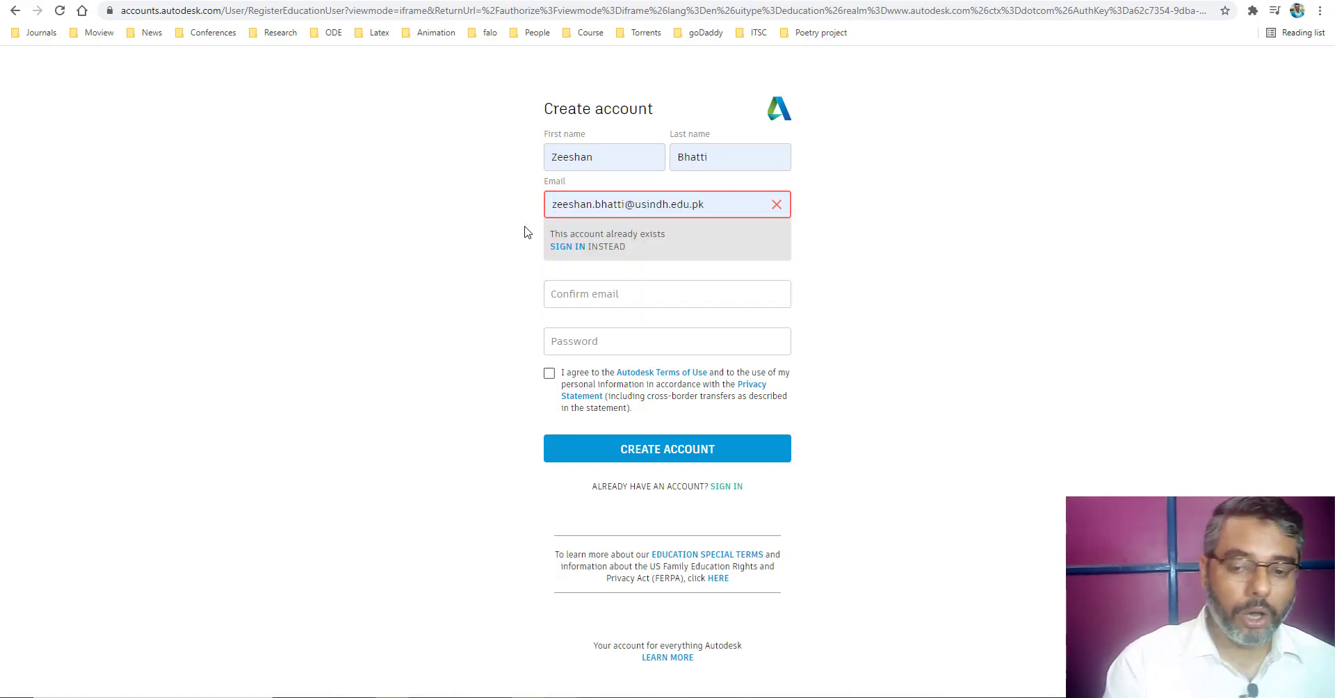
# Step: Sign in with the existing account's password and finish the two-step verification setup
pyautogui.click(567, 246)
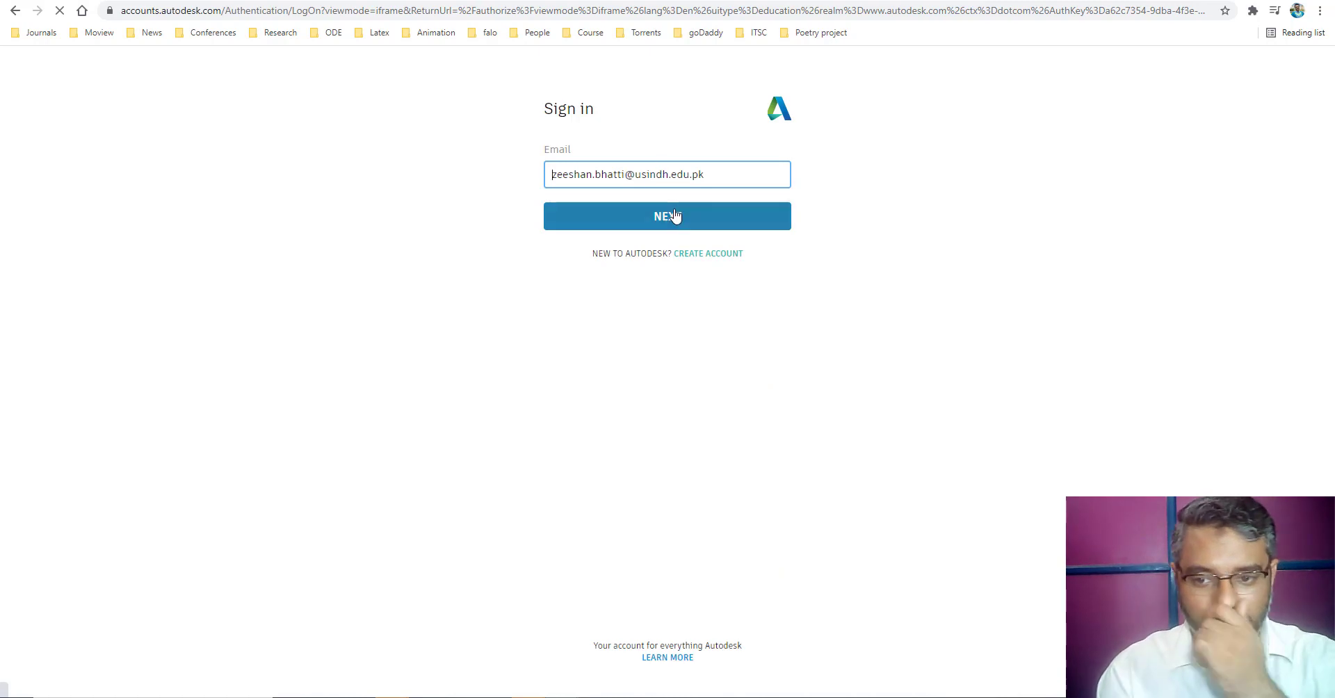
pyautogui.click(672, 216)
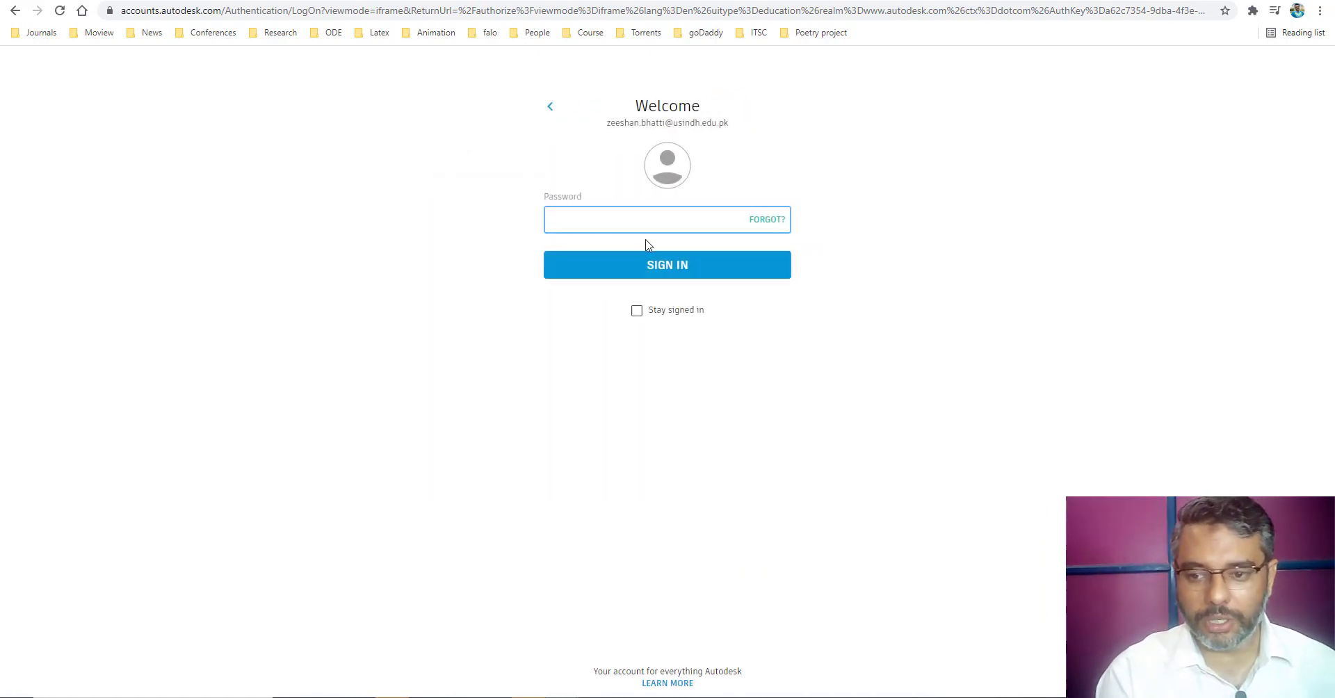
pyautogui.hotkey('ctrl', 'v')
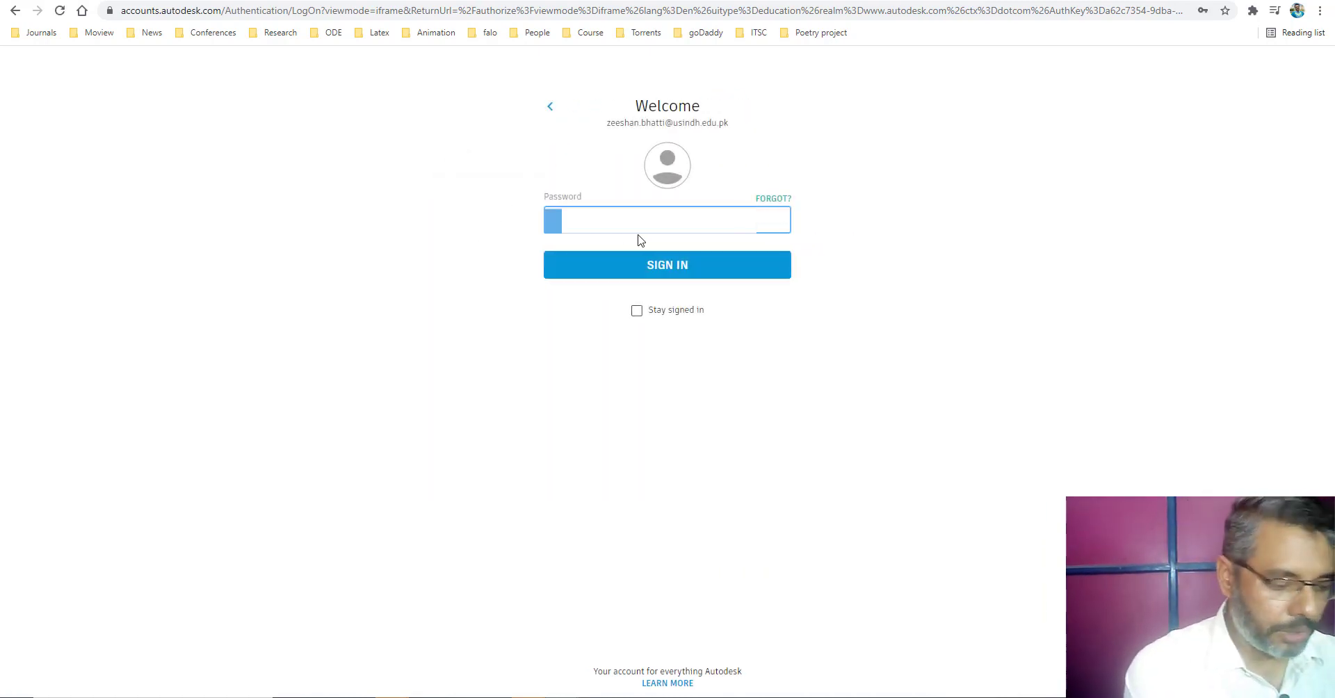
pyautogui.press('Return')
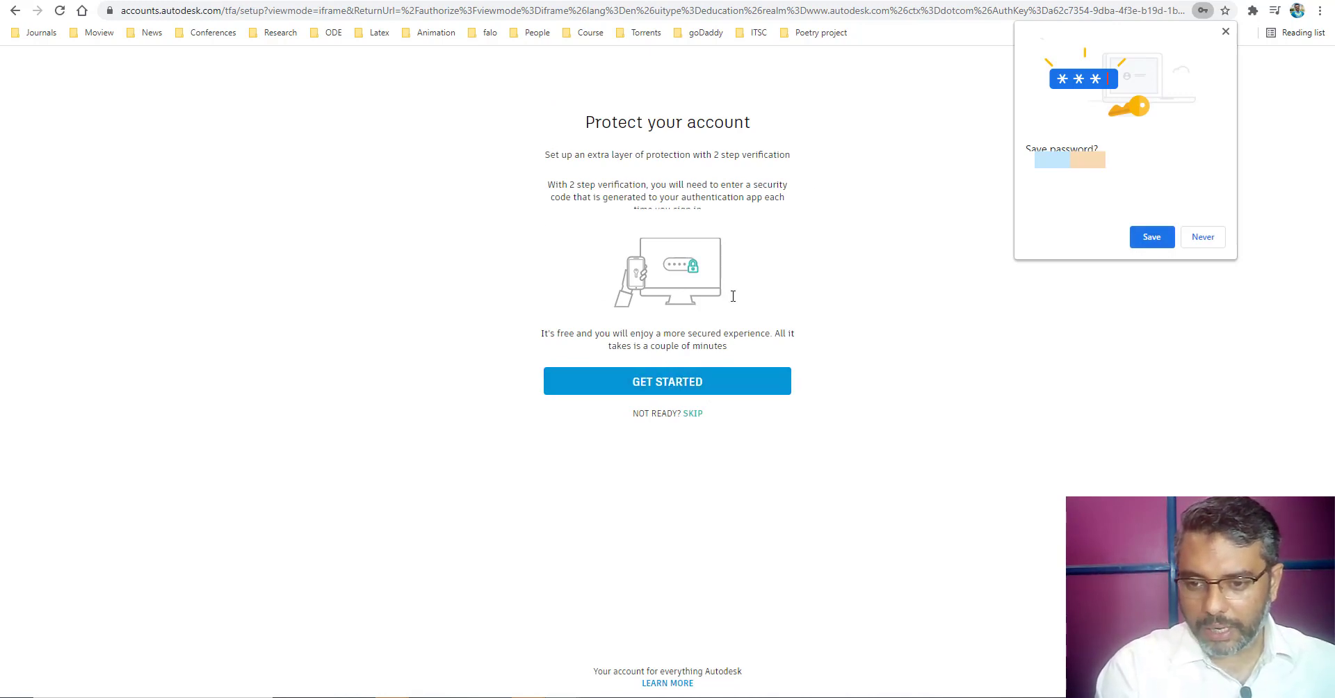
pyautogui.click(691, 382)
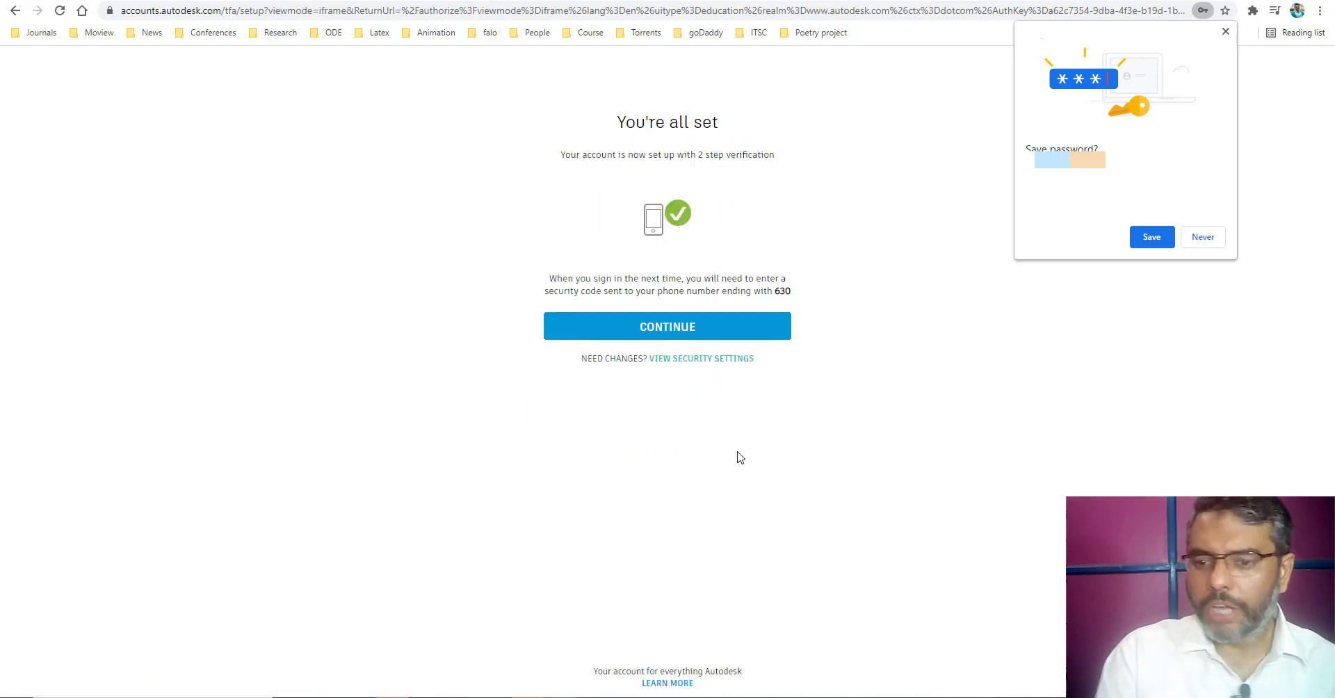
pyautogui.click(687, 327)
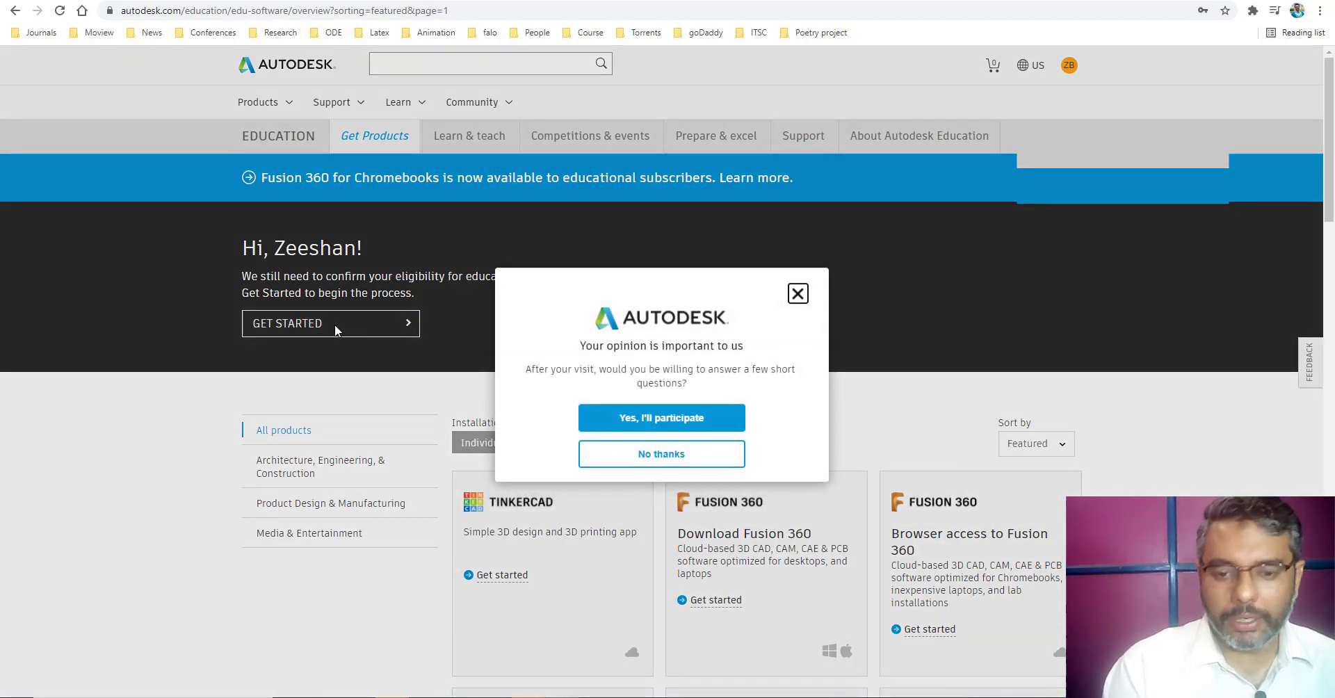
# Step: Decline the survey, add University/Post-Secondary to the profile, fill an institution and submit
pyautogui.click(683, 447)
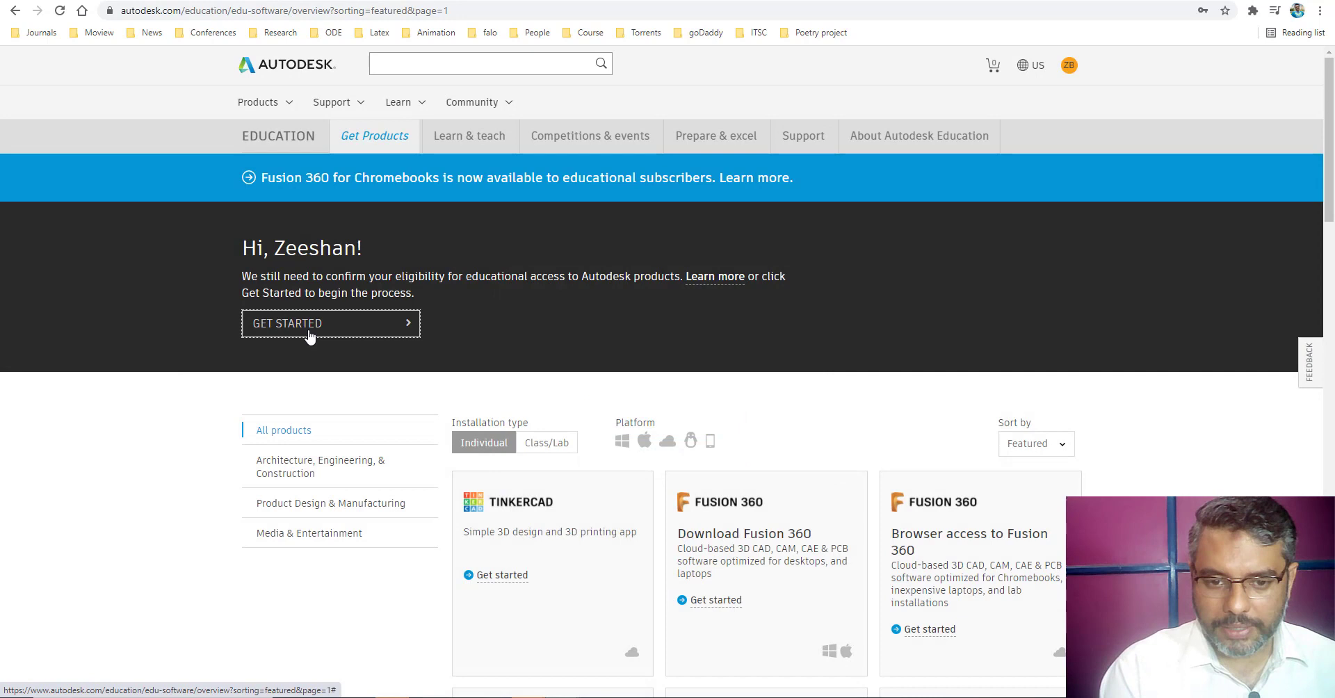
pyautogui.click(310, 336)
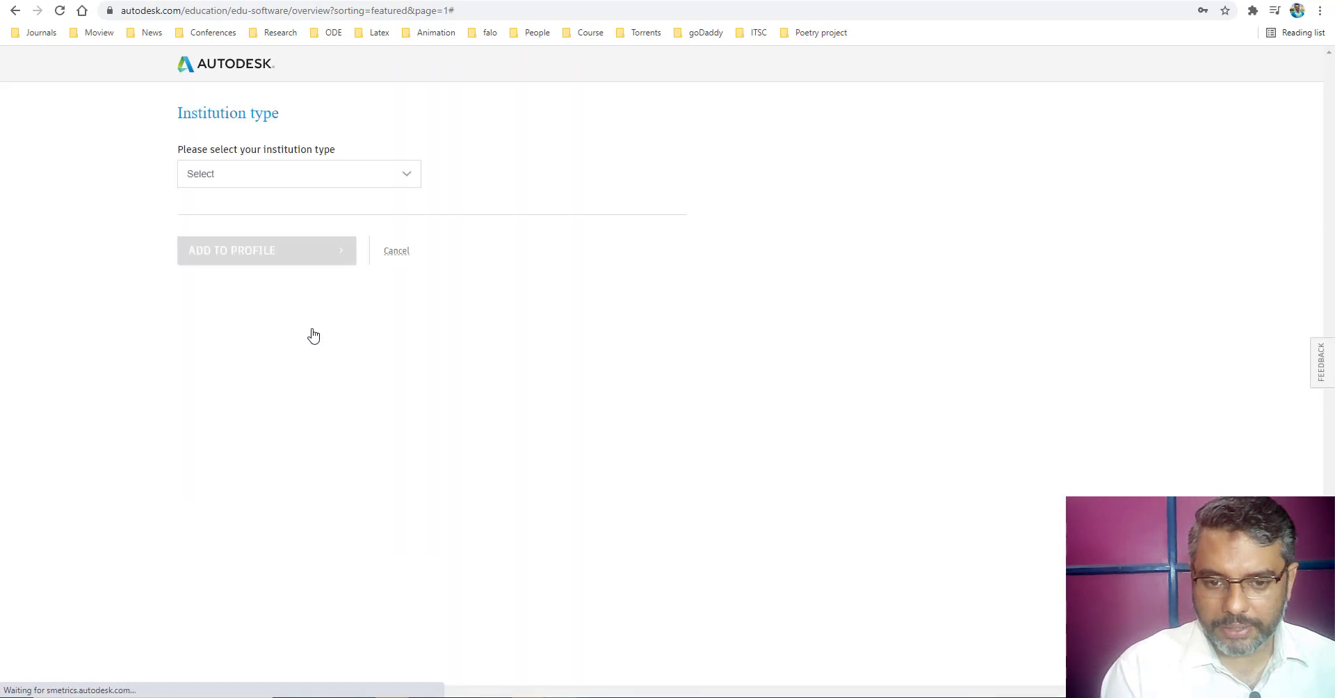
pyautogui.click(290, 173)
pyautogui.click(285, 237)
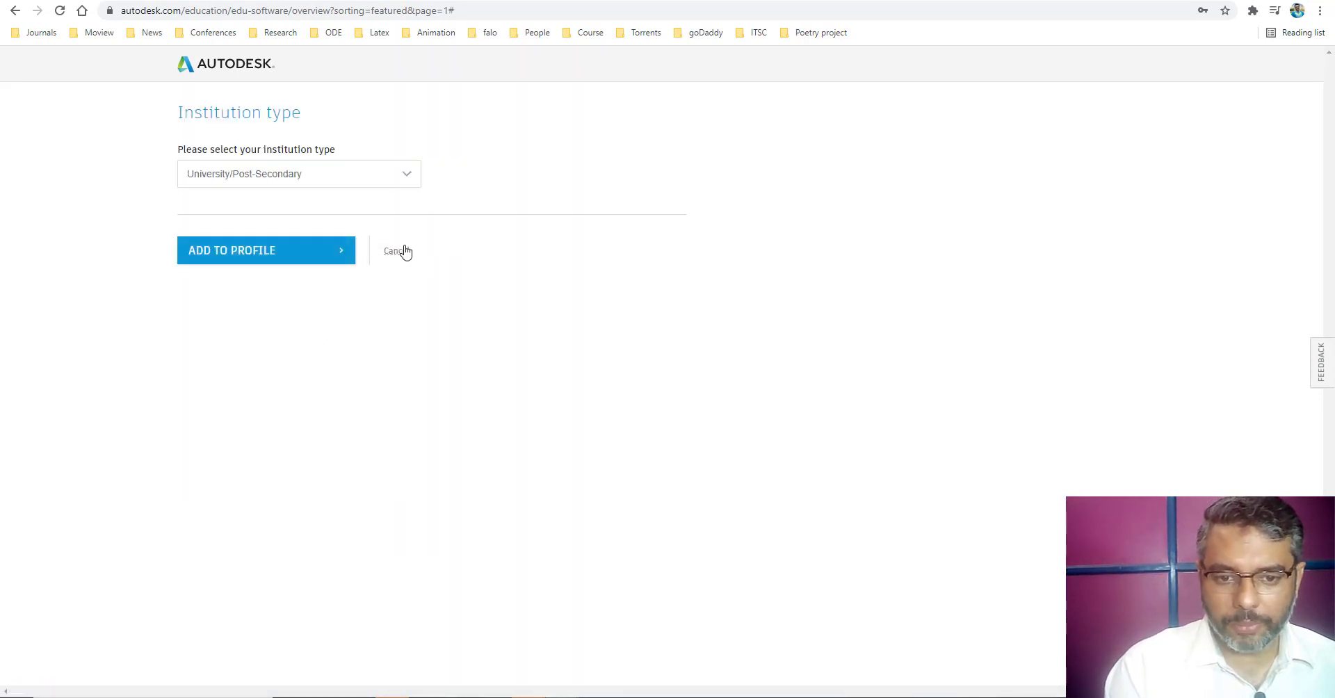
pyautogui.click(285, 253)
pyautogui.click(308, 462)
pyautogui.write('Uni')
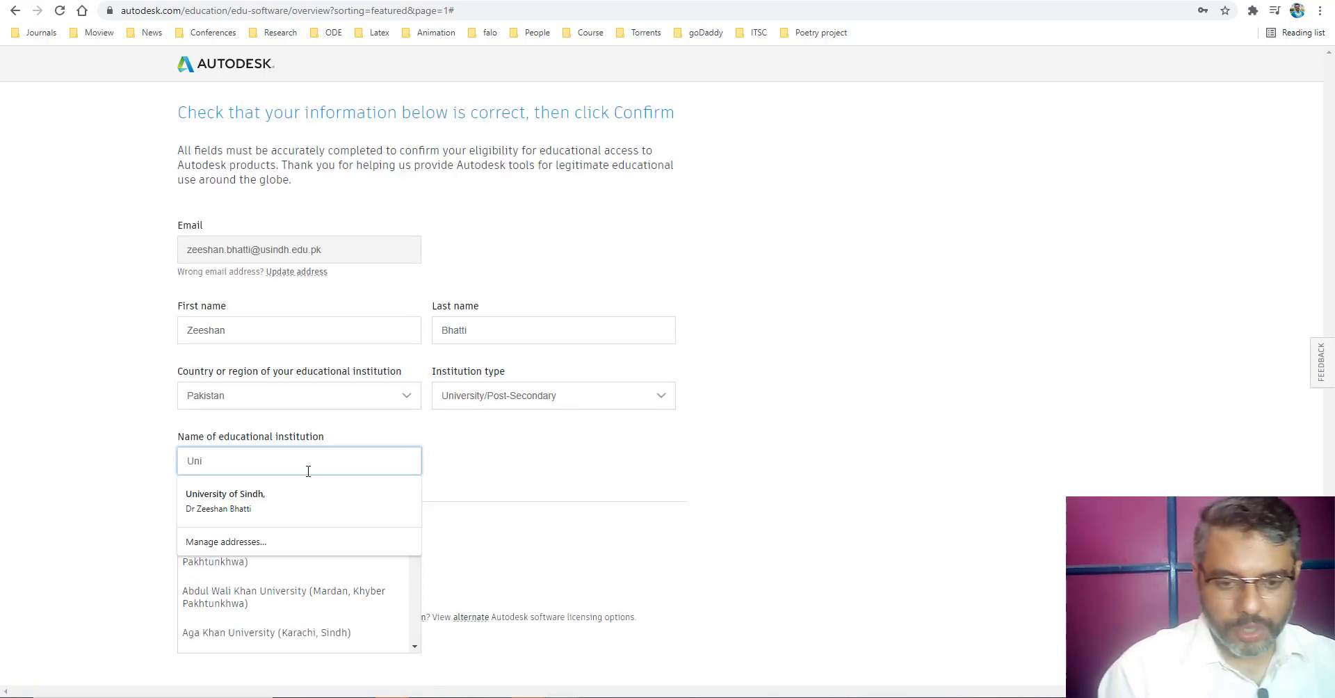
pyautogui.click(290, 500)
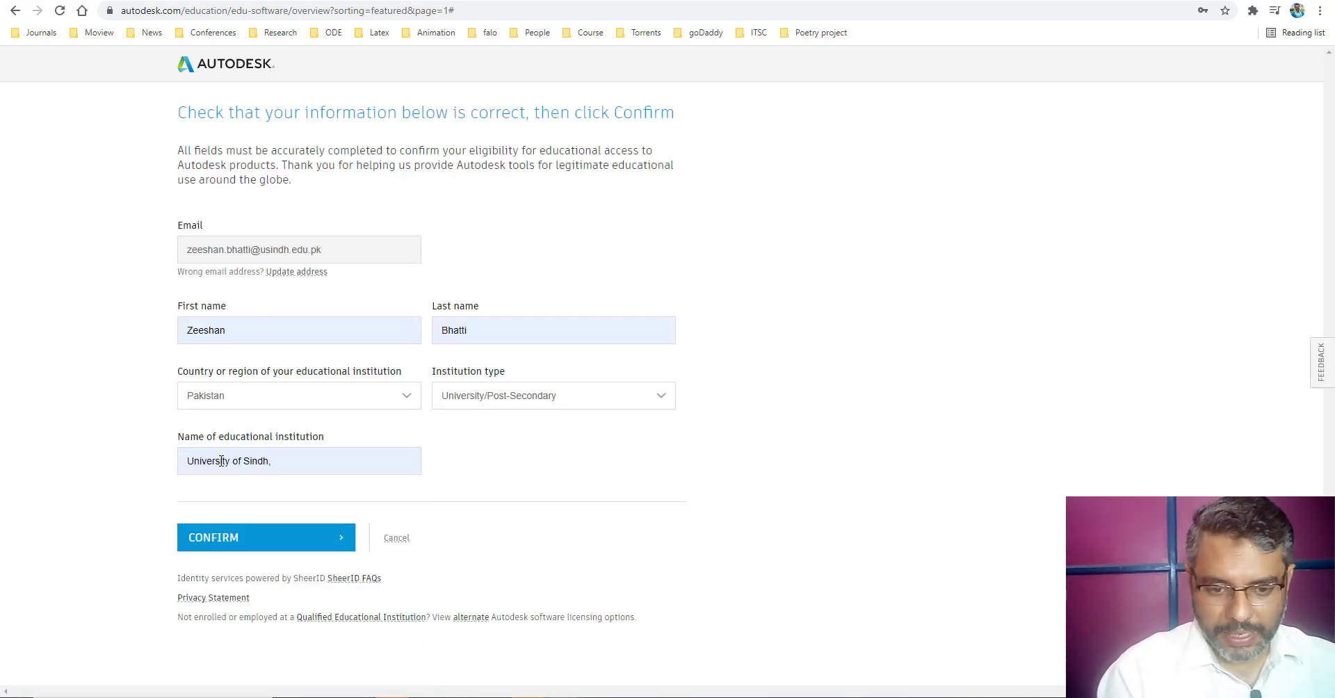
pyautogui.click(276, 540)
# Step: Replace the institution with University of Sindh (Jam Shoro, Sindh) and confirm
pyautogui.tripleClick(318, 456)
pyautogui.write('university of si')
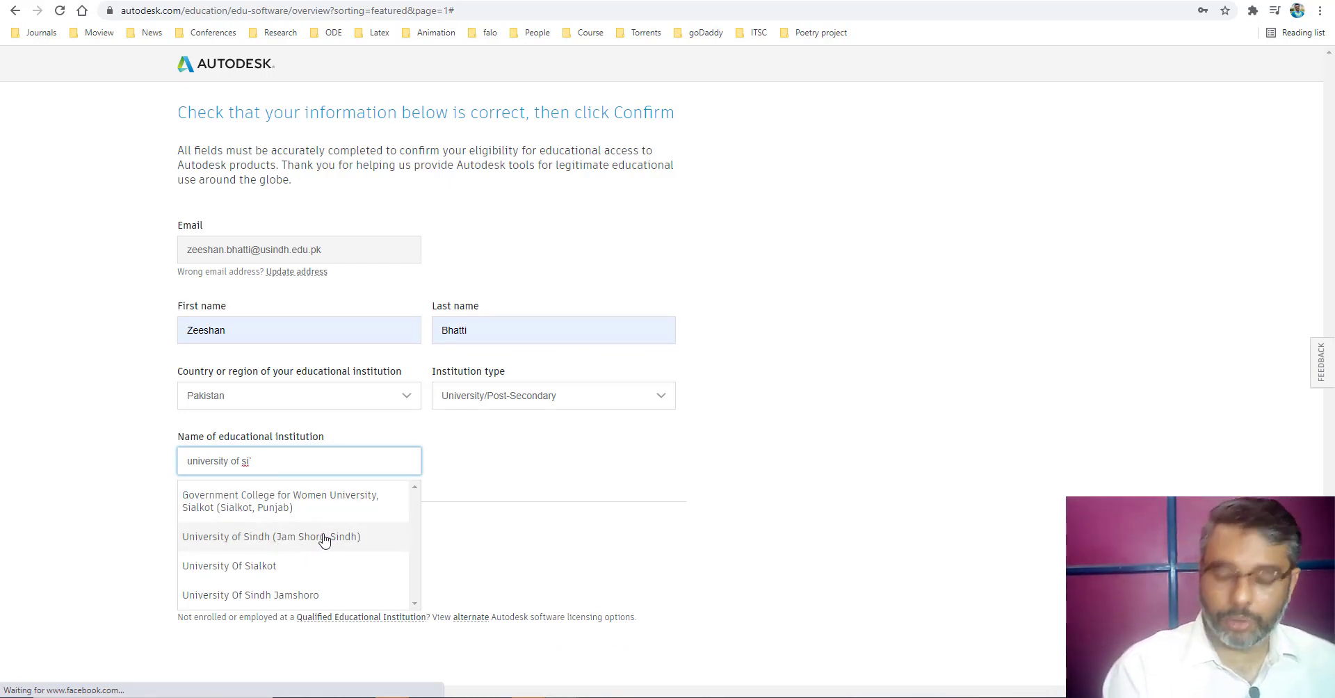
pyautogui.click(327, 539)
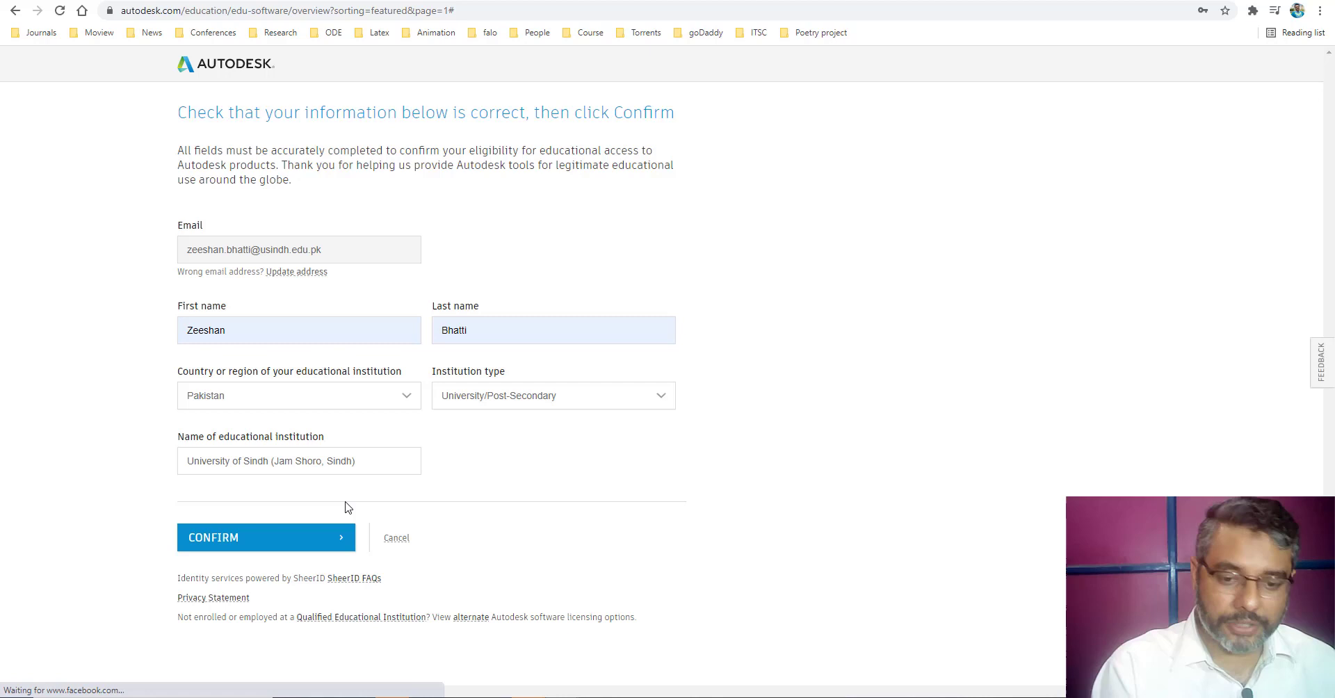
pyautogui.click(223, 543)
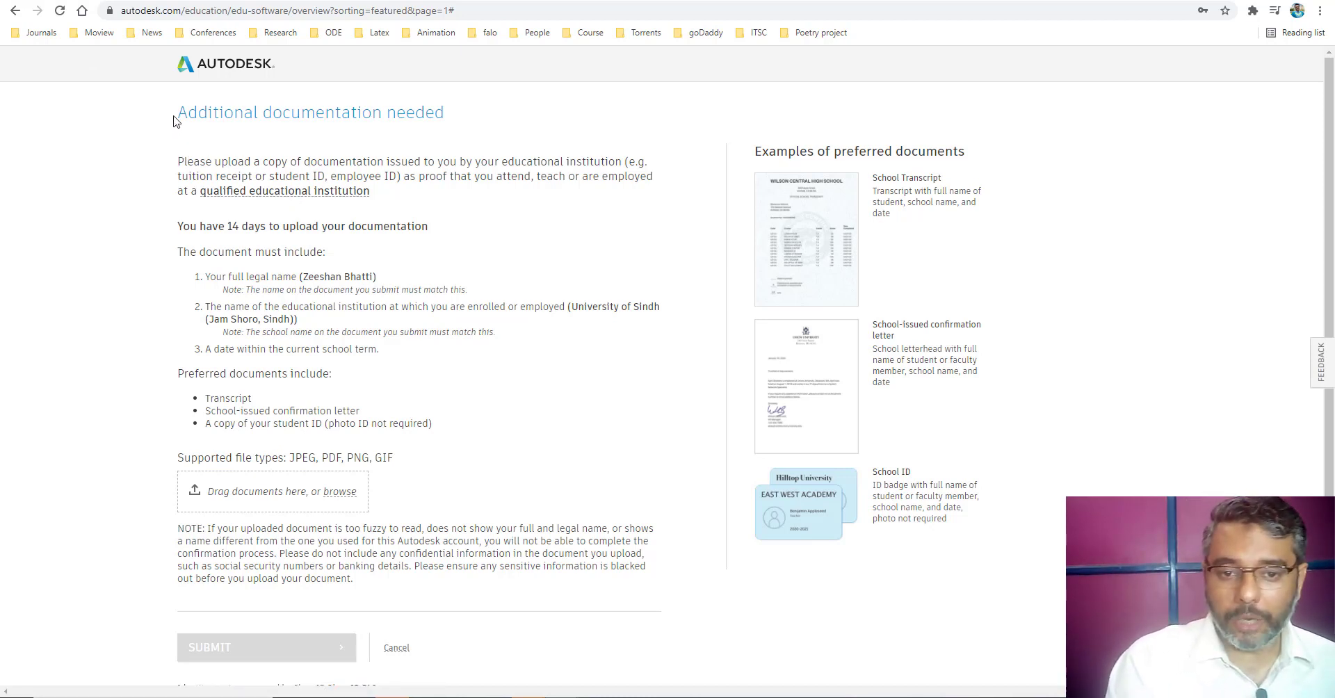
# Step: Review the Additional documentation needed page and its 14-day upload deadline
pyautogui.moveTo(178, 113); pyautogui.dragTo(453, 113)
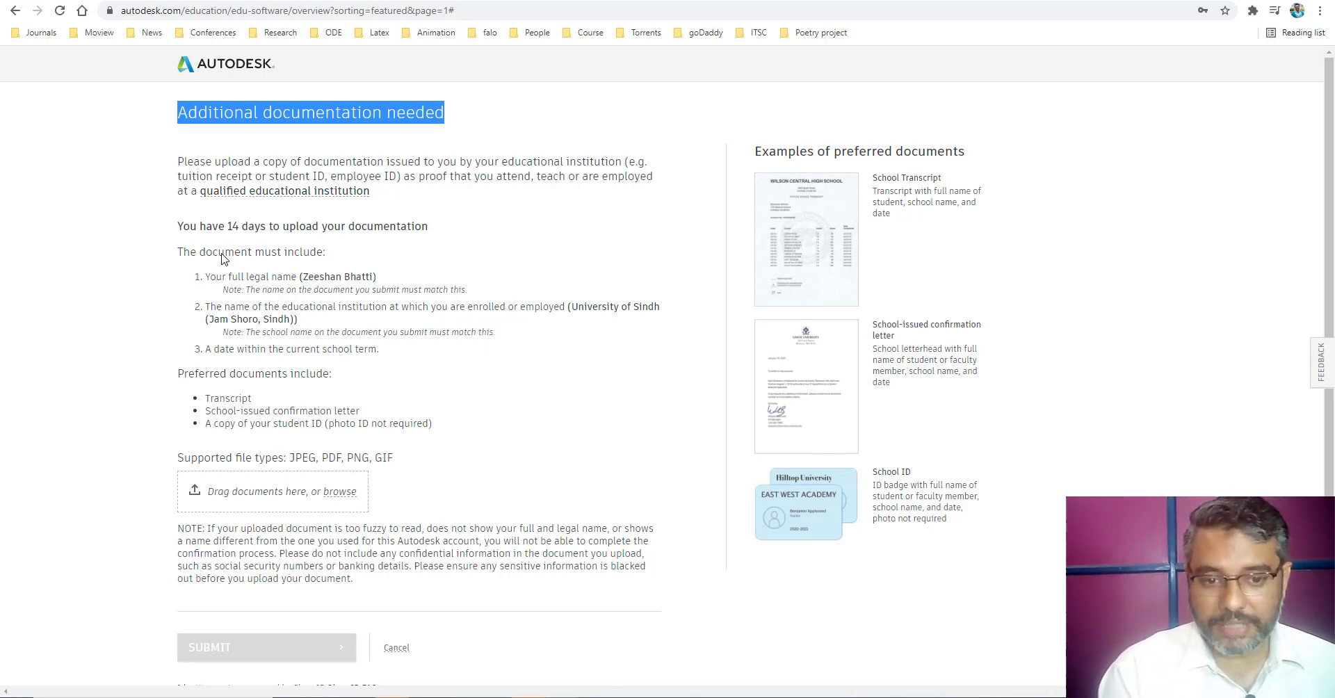
pyautogui.moveTo(191, 228); pyautogui.dragTo(316, 228)
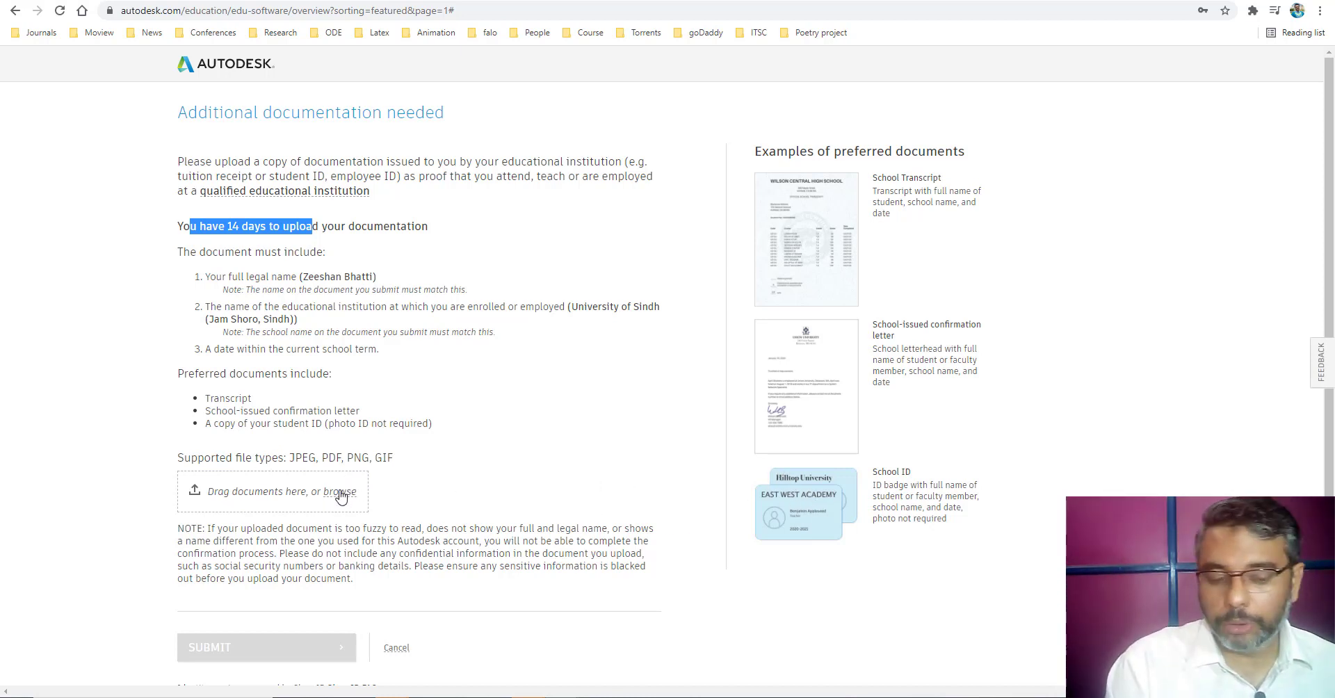
pyautogui.scroll(-1, 306, 556)
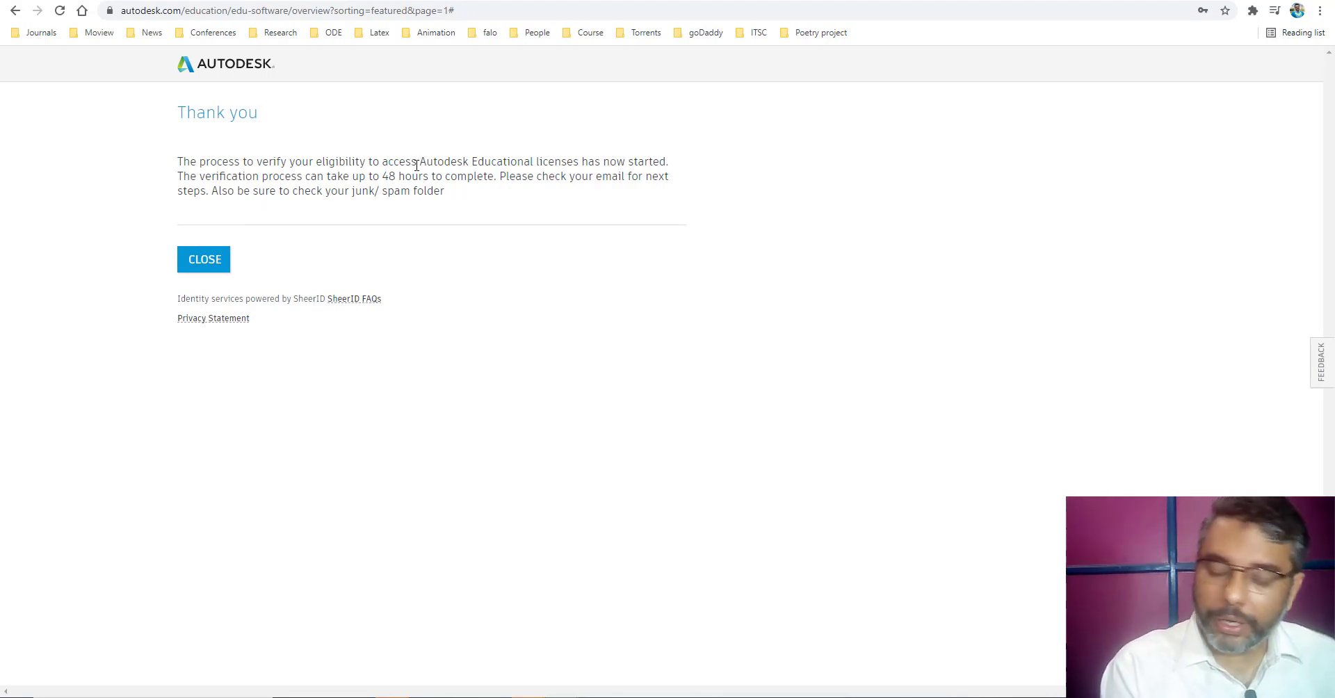
pyautogui.click(201, 271)
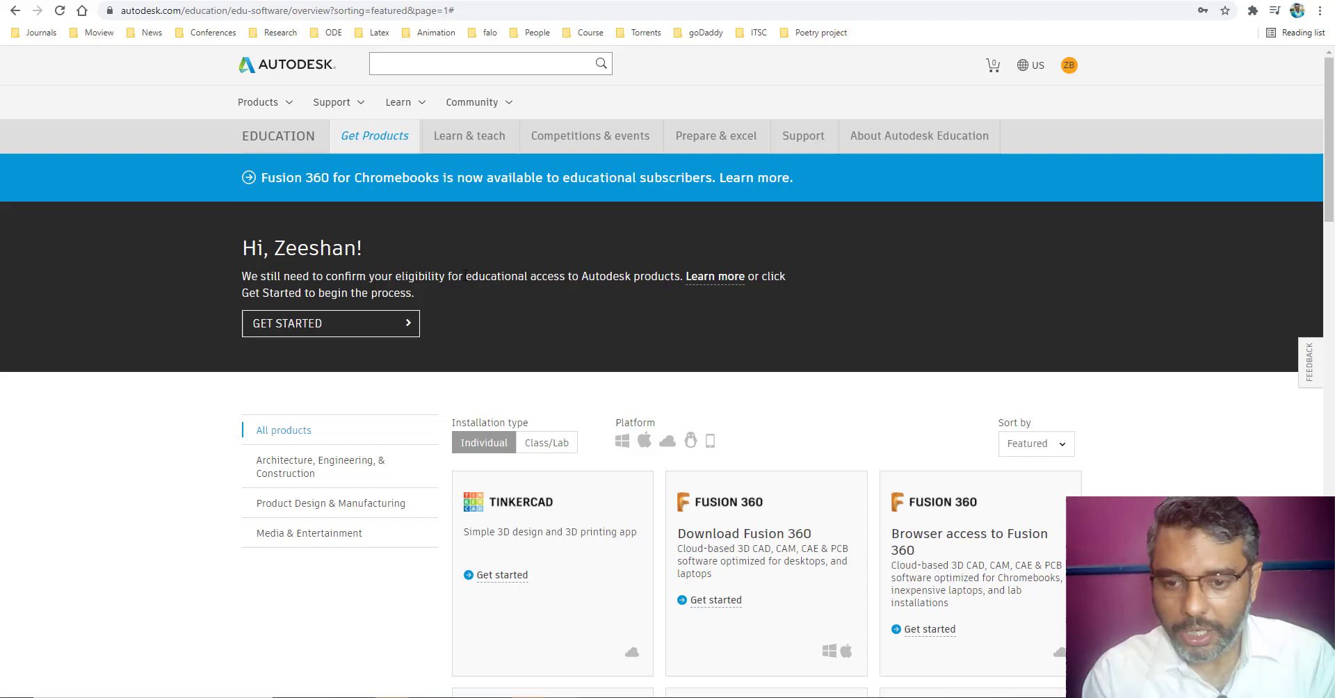
pyautogui.moveTo(588, 277); pyautogui.dragTo(395, 277)
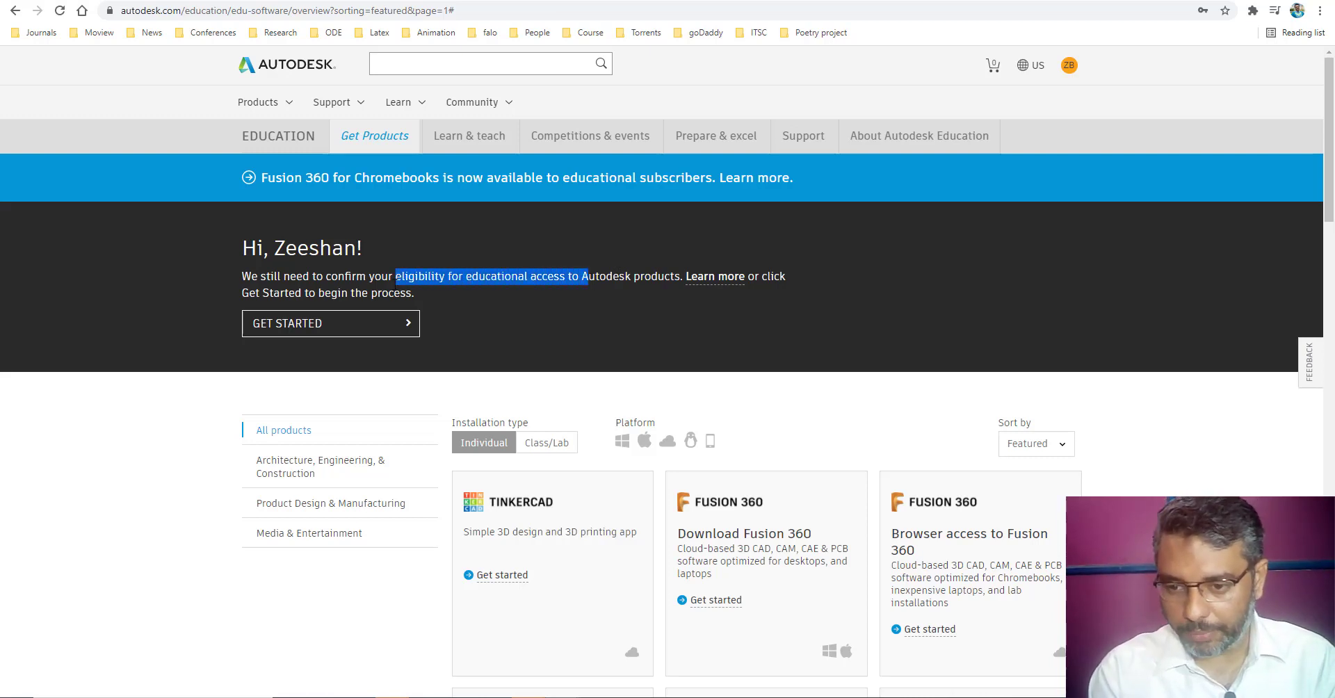
pyautogui.click(323, 333)
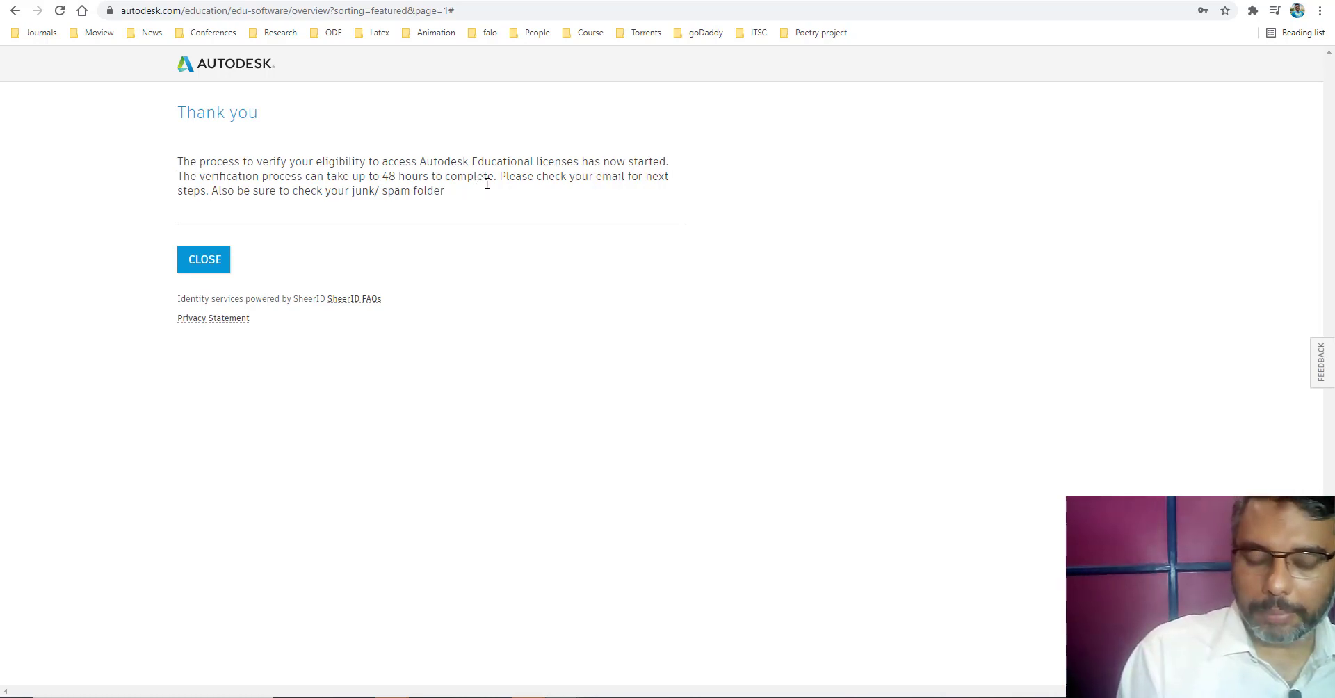
pyautogui.moveTo(493, 177); pyautogui.dragTo(321, 177)
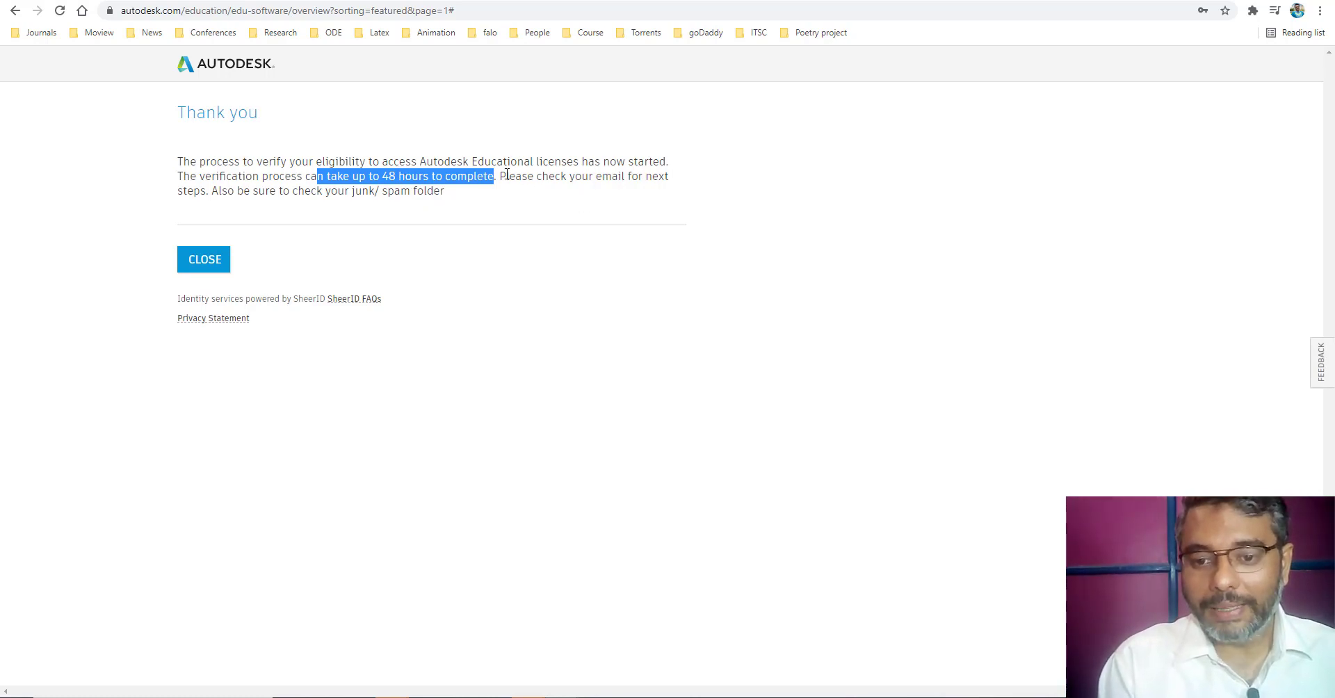
pyautogui.moveTo(499, 176); pyautogui.dragTo(524, 199)
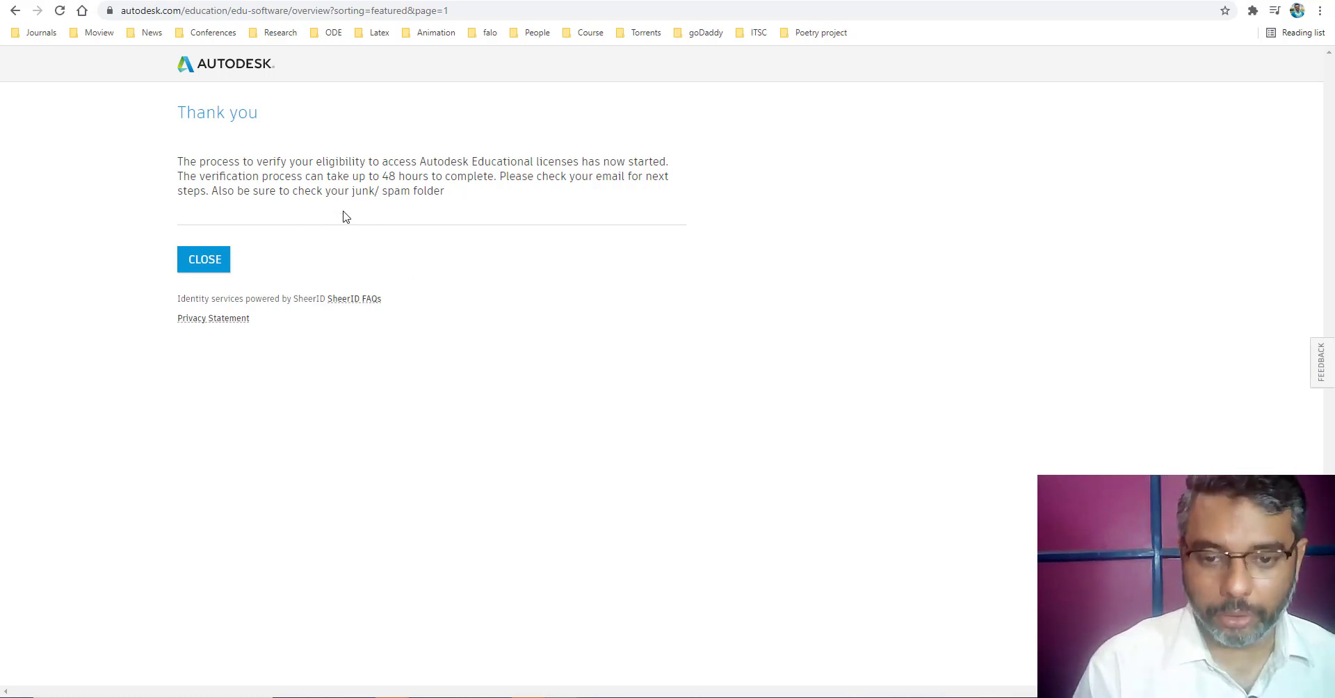
pyautogui.moveTo(380, 175); pyautogui.dragTo(482, 165)
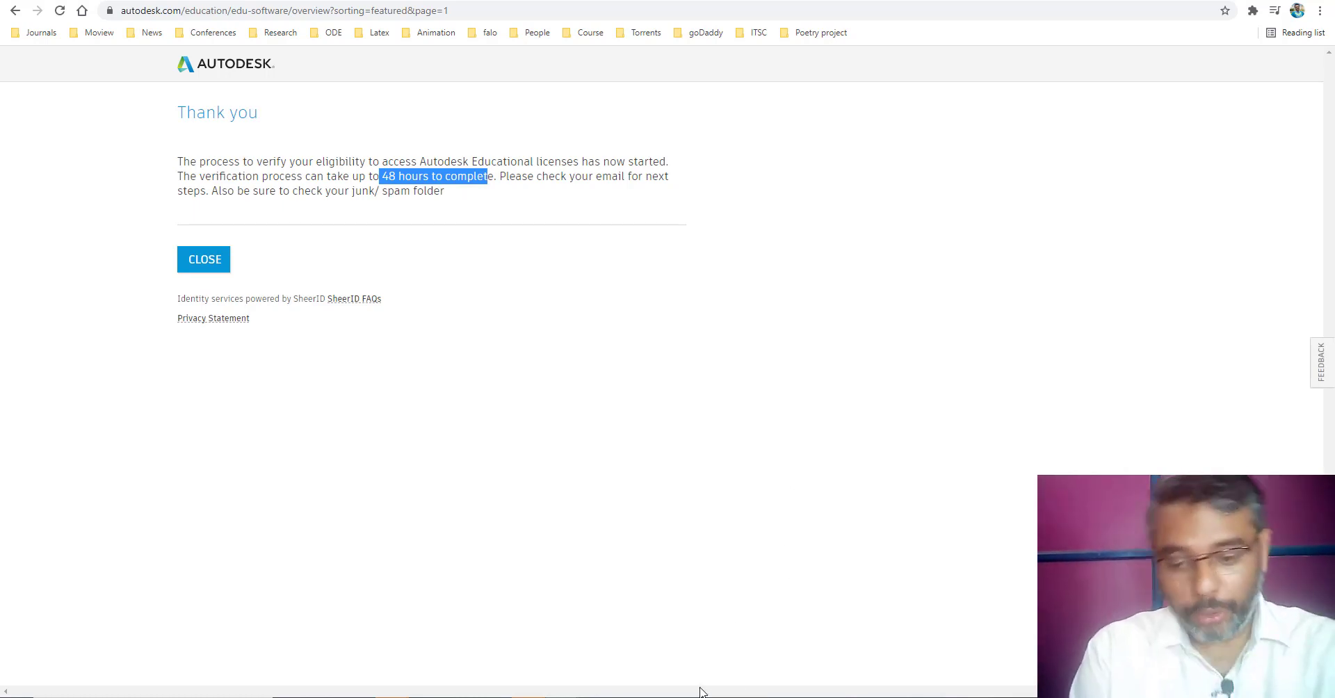
pyautogui.moveTo(728, 643)
pyautogui.click(579, 677)
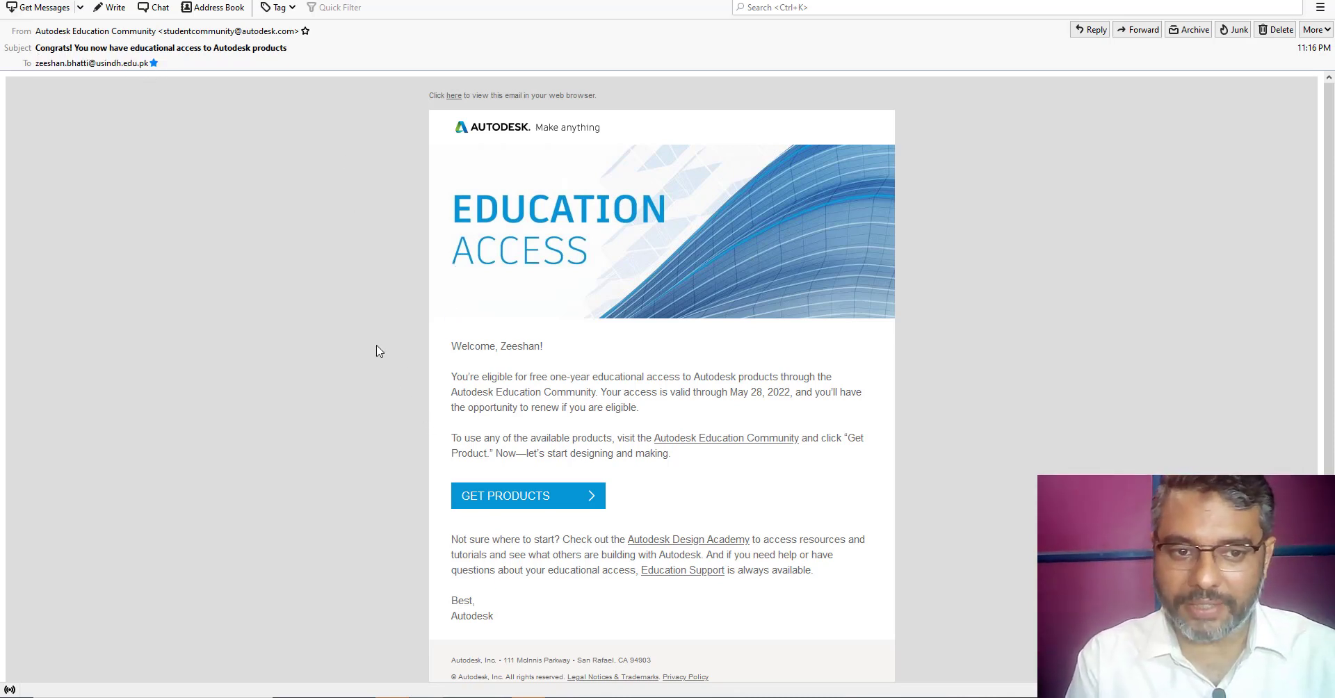
# Step: Follow the GET PRODUCTS link in the 'Congrats! You now have educational access' email
pyautogui.scroll(-3, 700, 501)
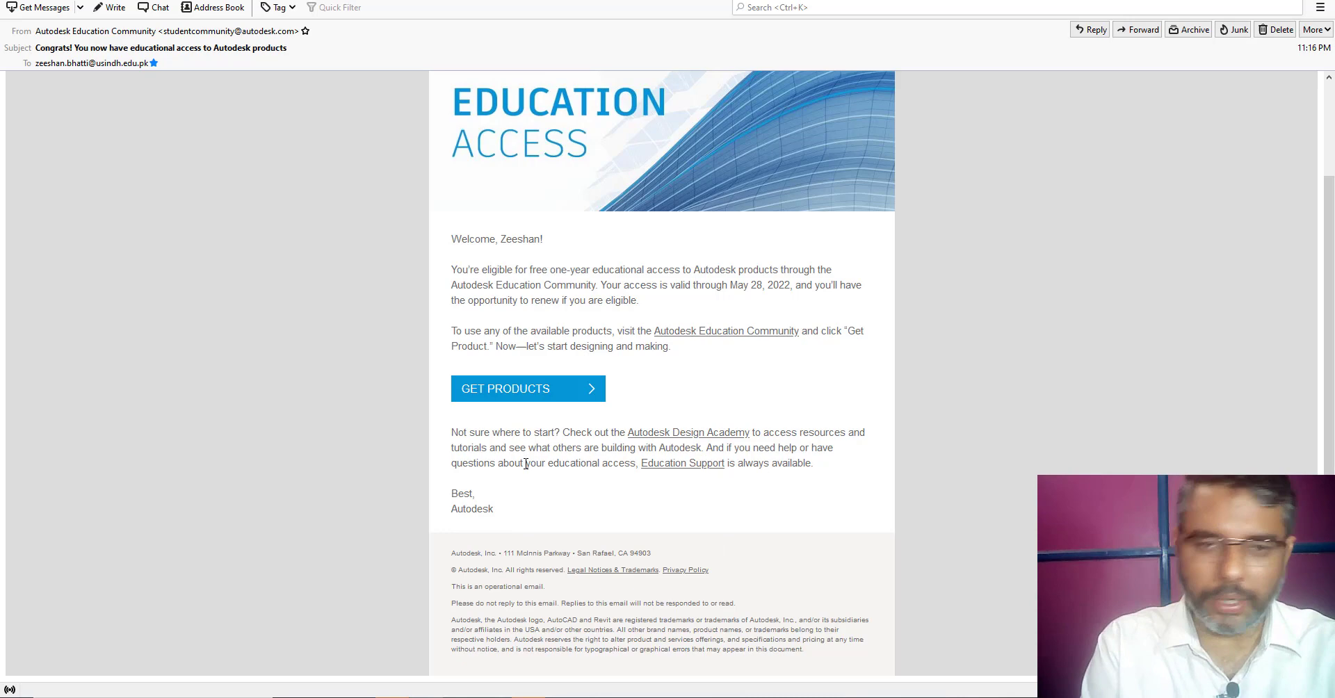
pyautogui.click(519, 387)
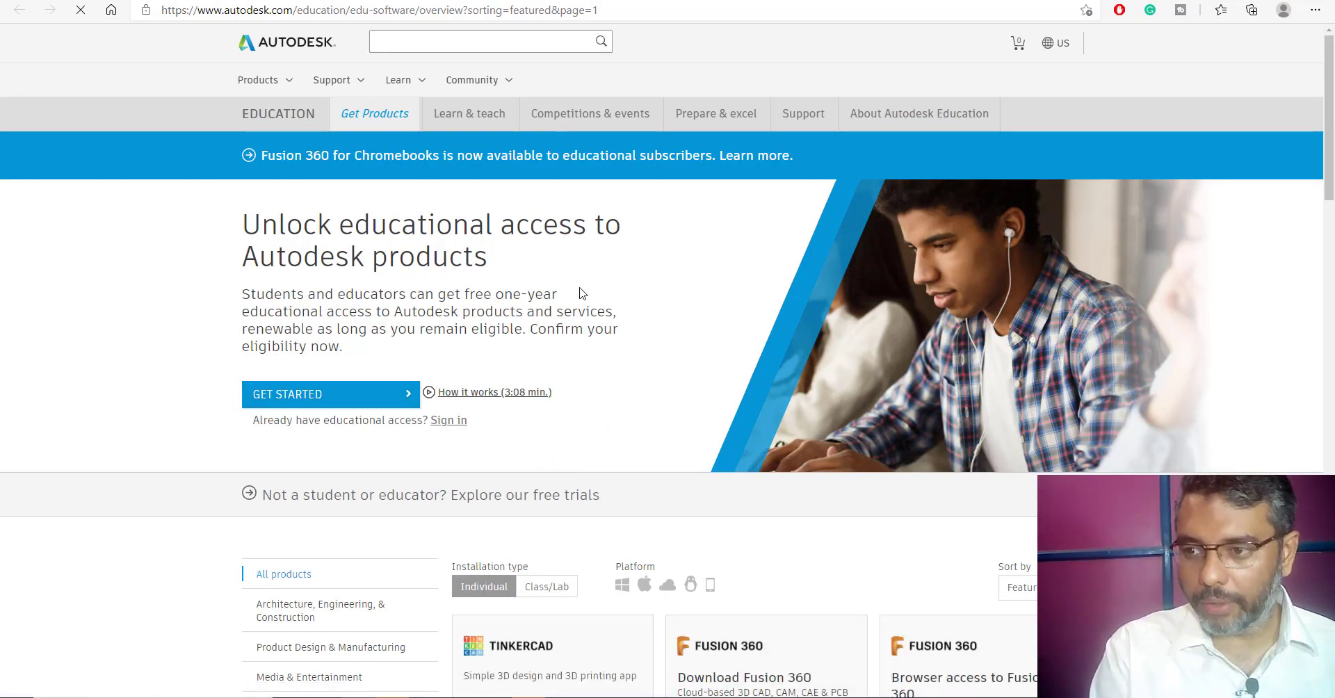
# Step: Sign in, save the site password in Edge, and note access valid through May 28, 2022
pyautogui.click(445, 423)
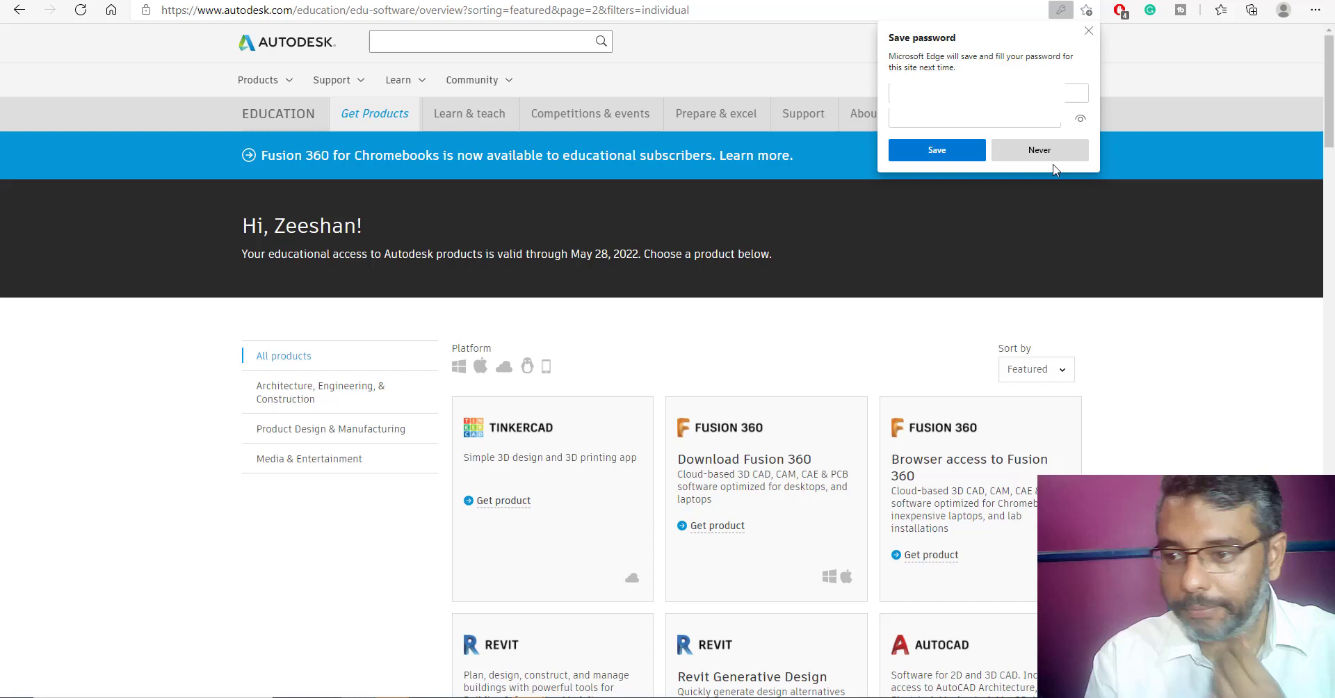
pyautogui.click(936, 149)
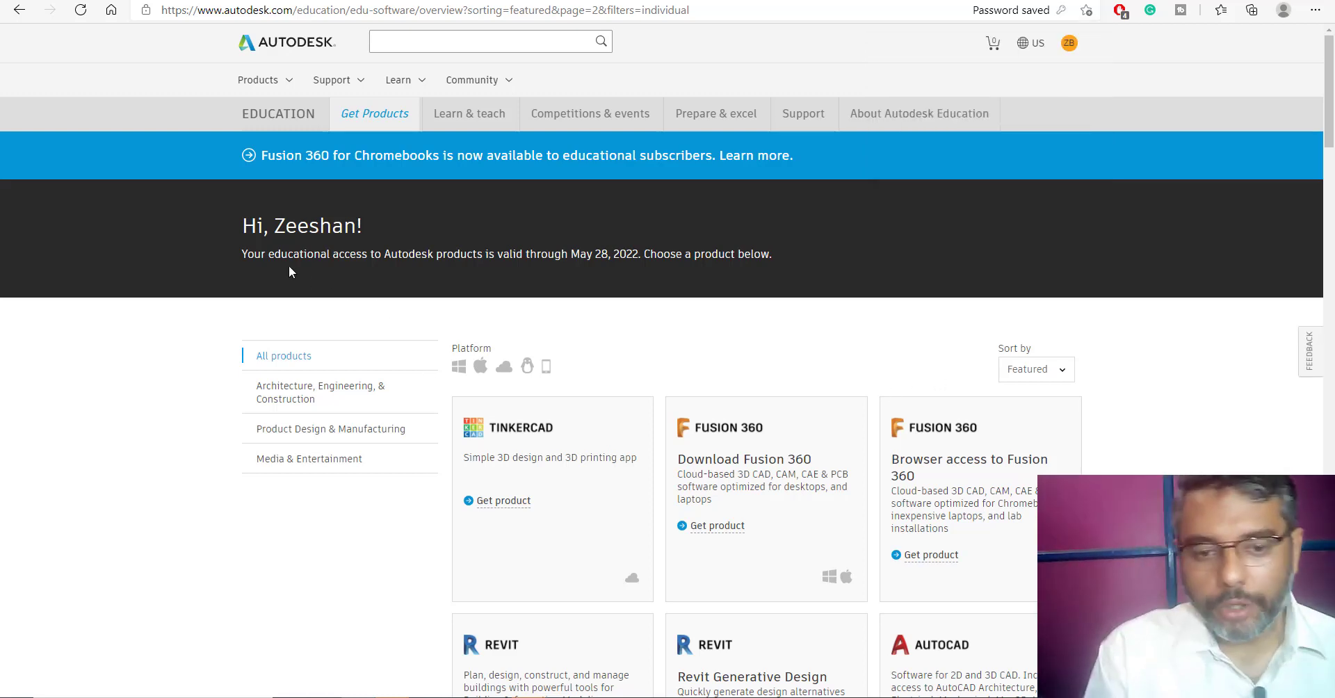
pyautogui.moveTo(241, 254); pyautogui.dragTo(638, 255)
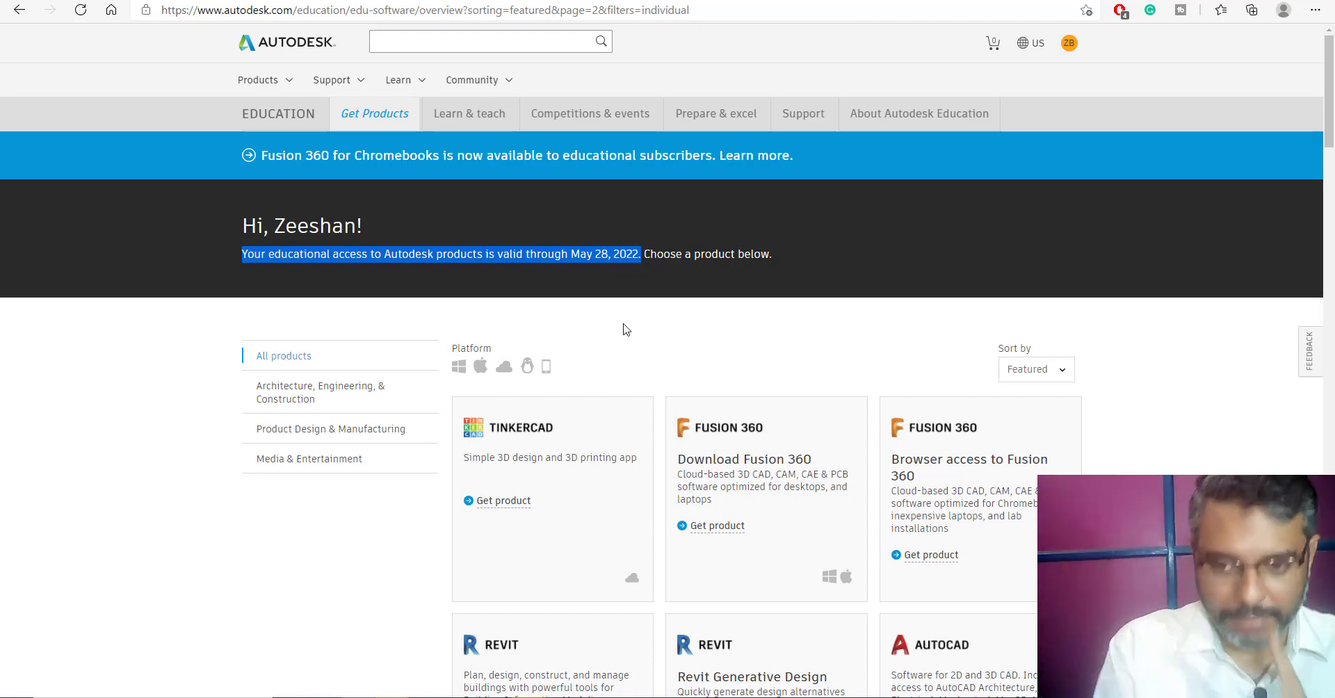
# Step: Scroll through the educational product cards, including Maya, Arnold and AutoCAD LT
pyautogui.scroll(-4, 616, 348)
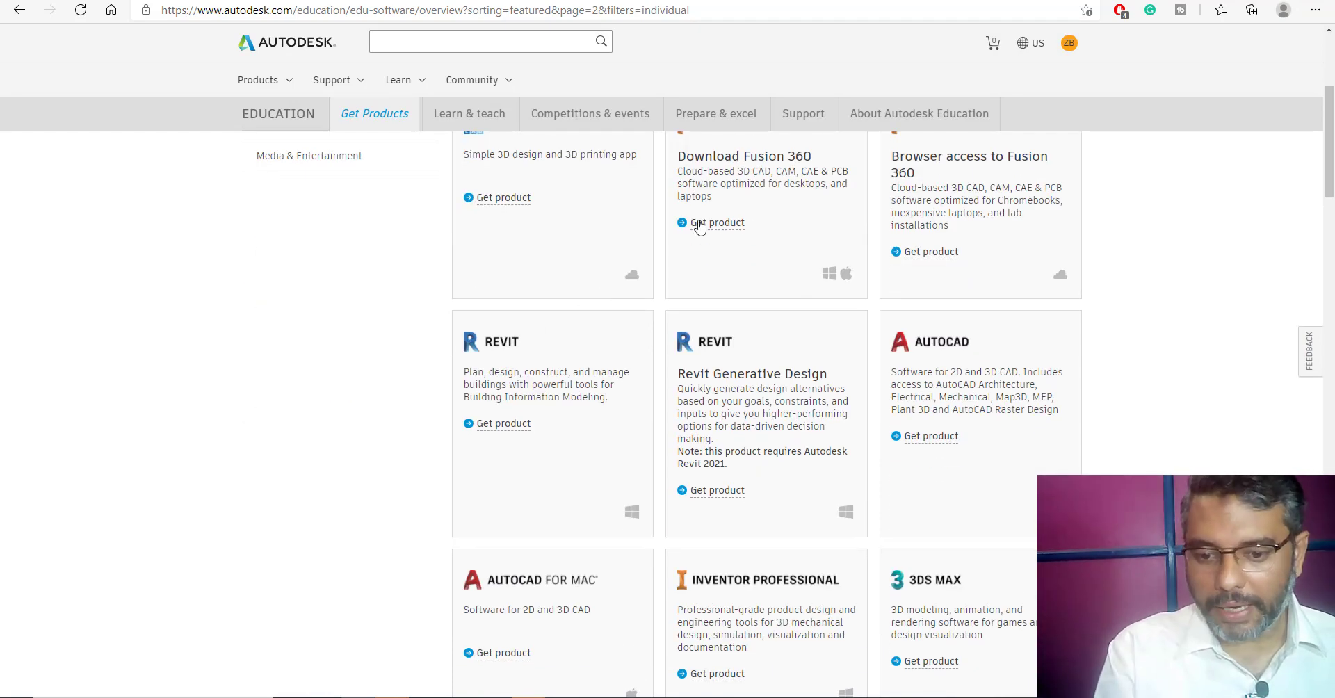
pyautogui.scroll(-10, 705, 528)
pyautogui.scroll(1, 661, 525)
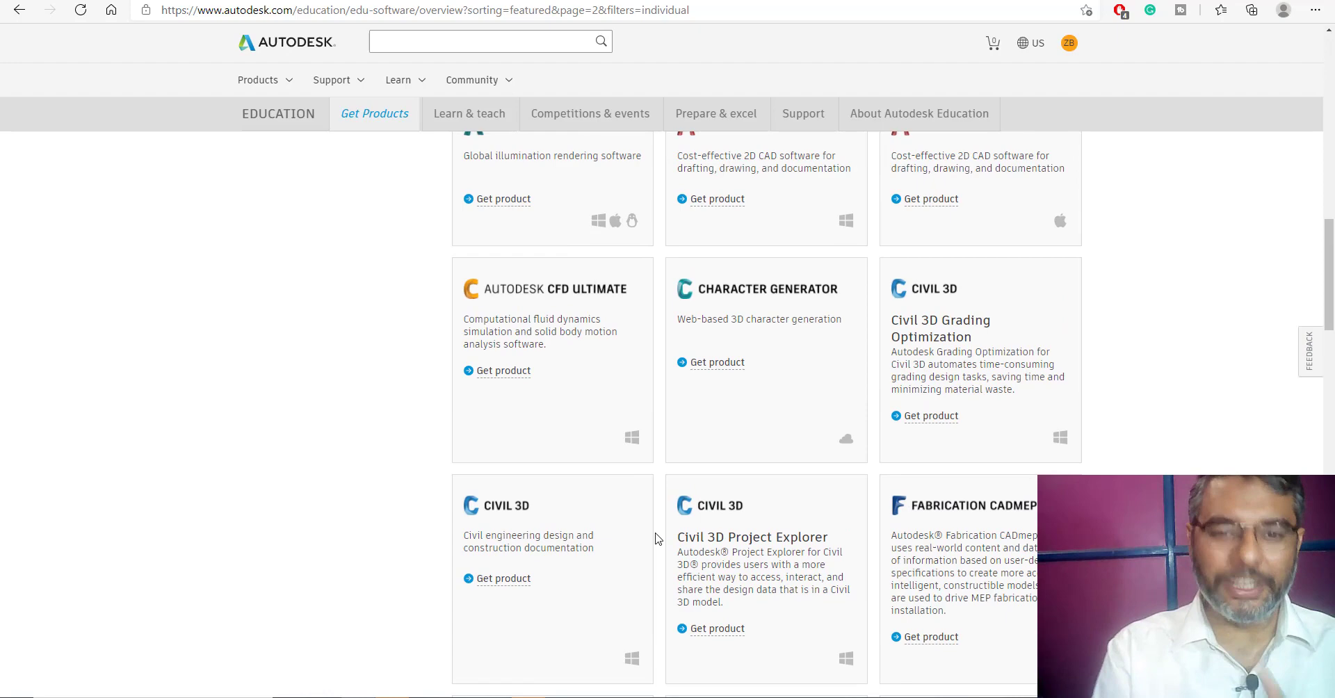
pyautogui.scroll(13, 441, 517)
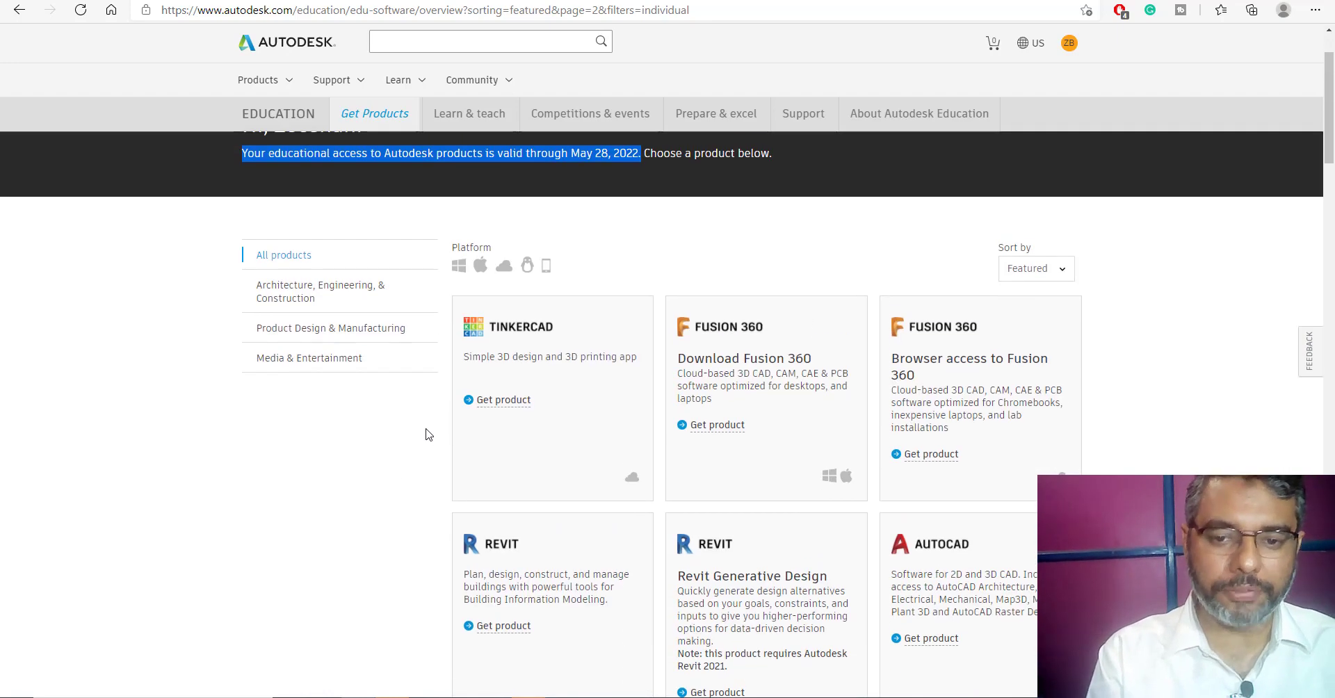
pyautogui.scroll(2, 424, 437)
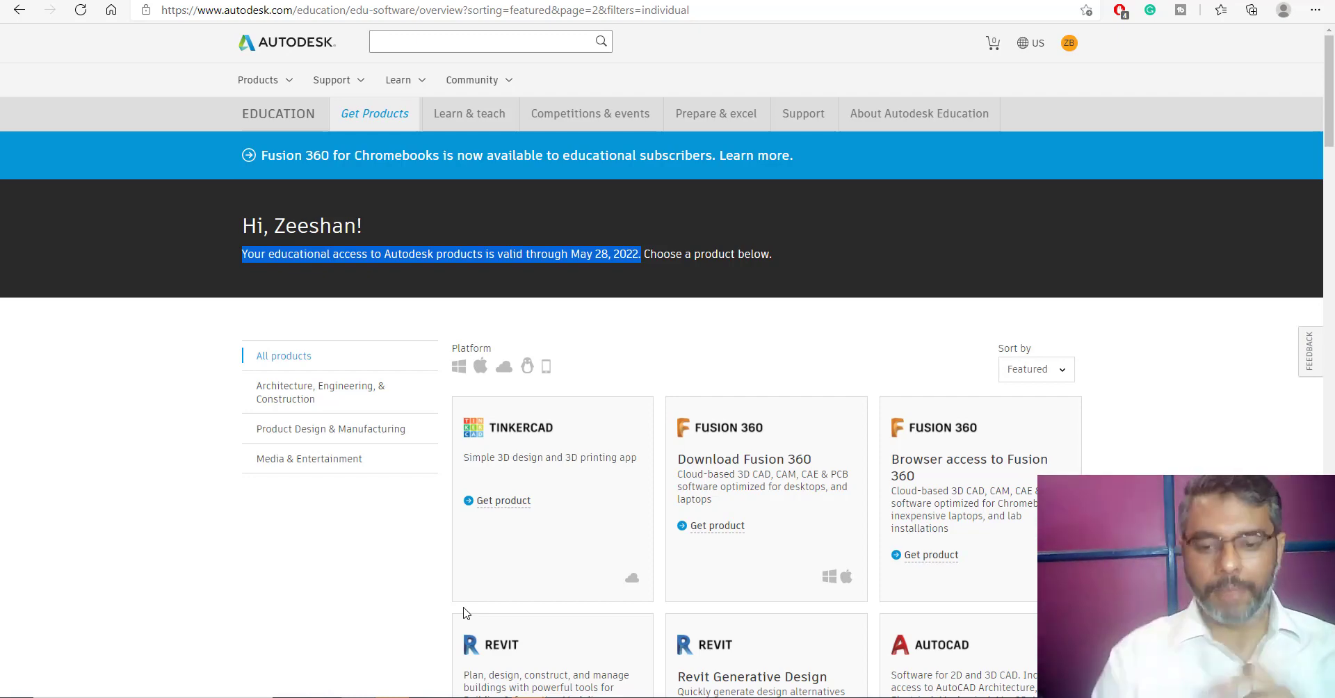
pyautogui.scroll(-10, 526, 619)
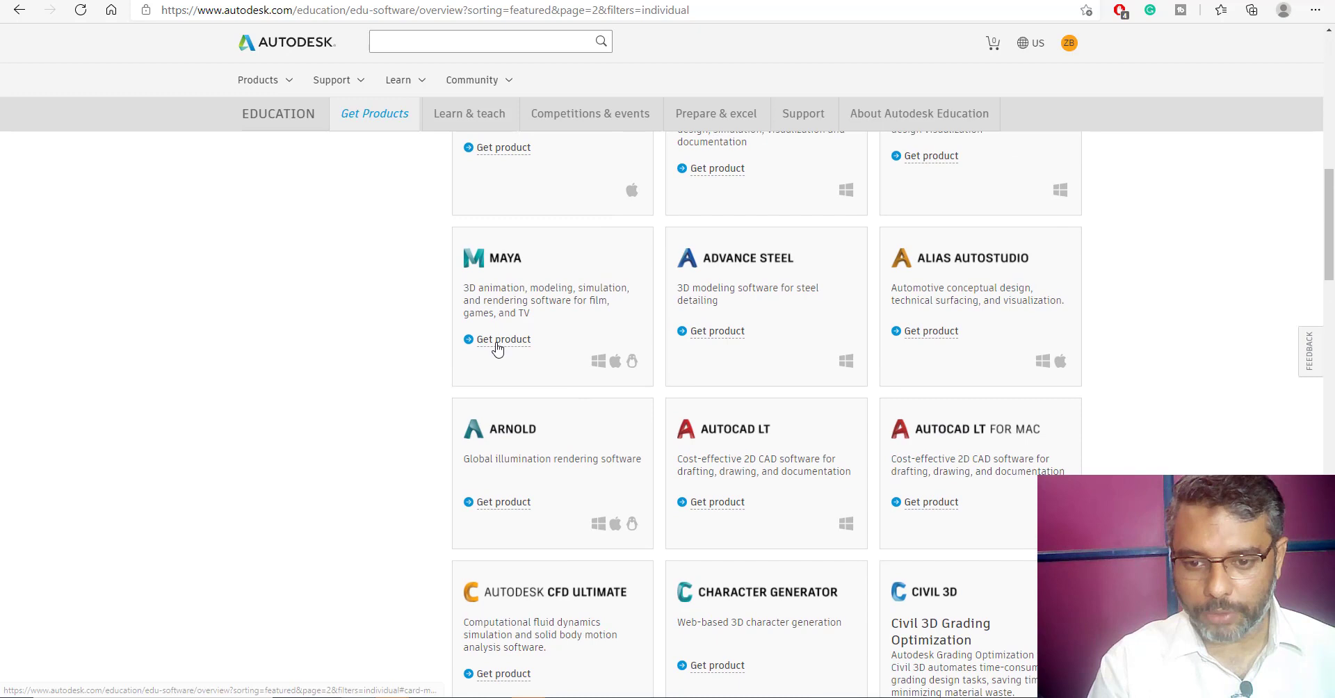
# Step: Choose Maya 2022 for Windows in English and pick DOWNLOAD instead of INSTALL
pyautogui.click(495, 342)
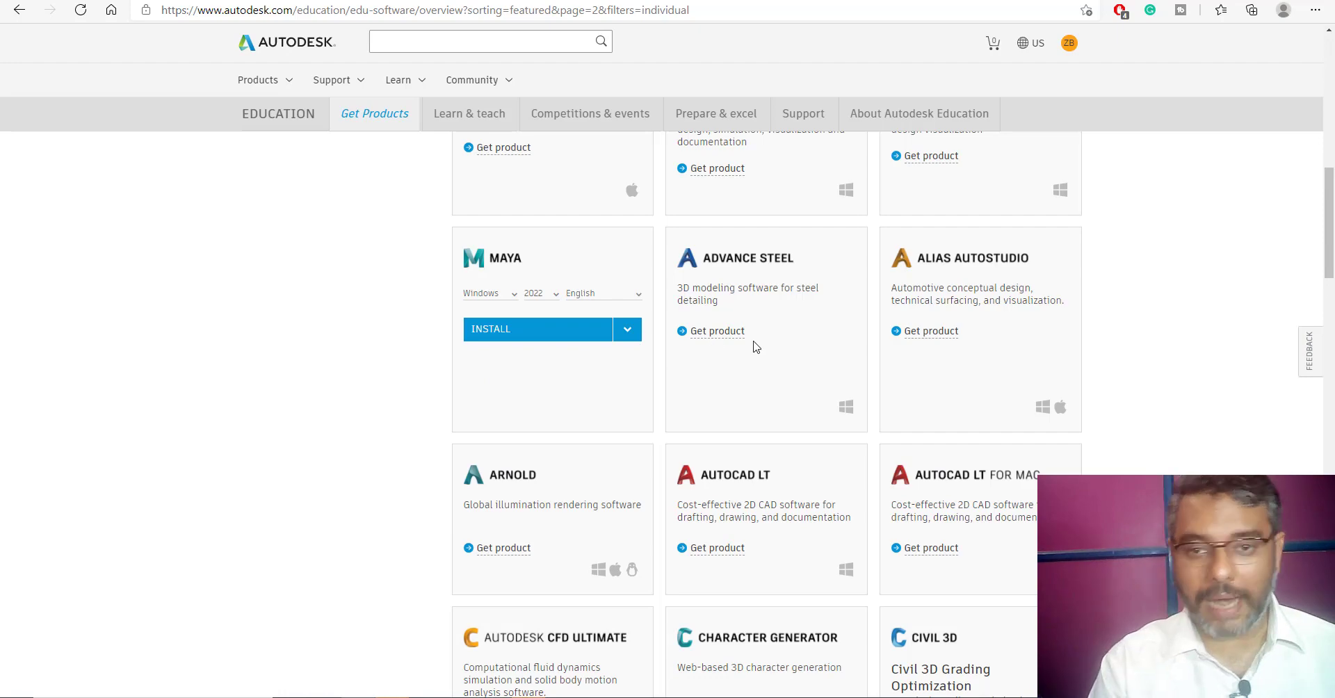
pyautogui.scroll(10, 301, 301)
pyautogui.scroll(-10, 340, 292)
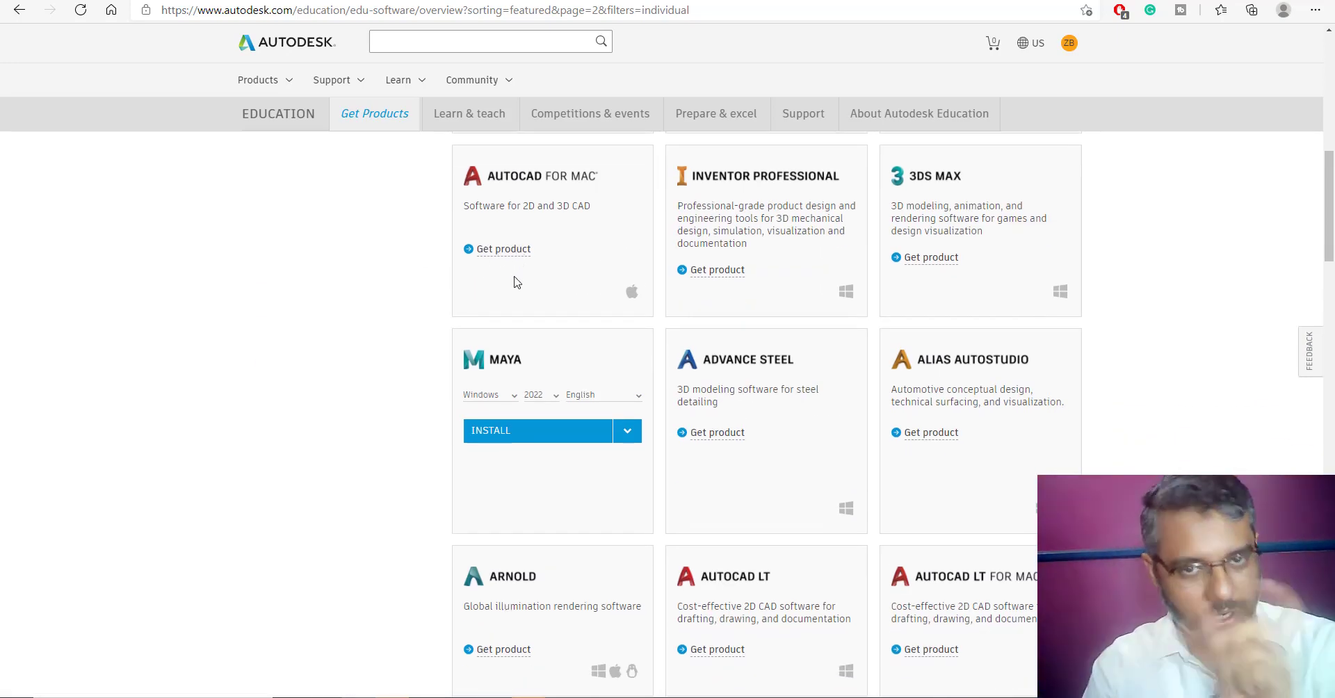
pyautogui.scroll(-1, 457, 405)
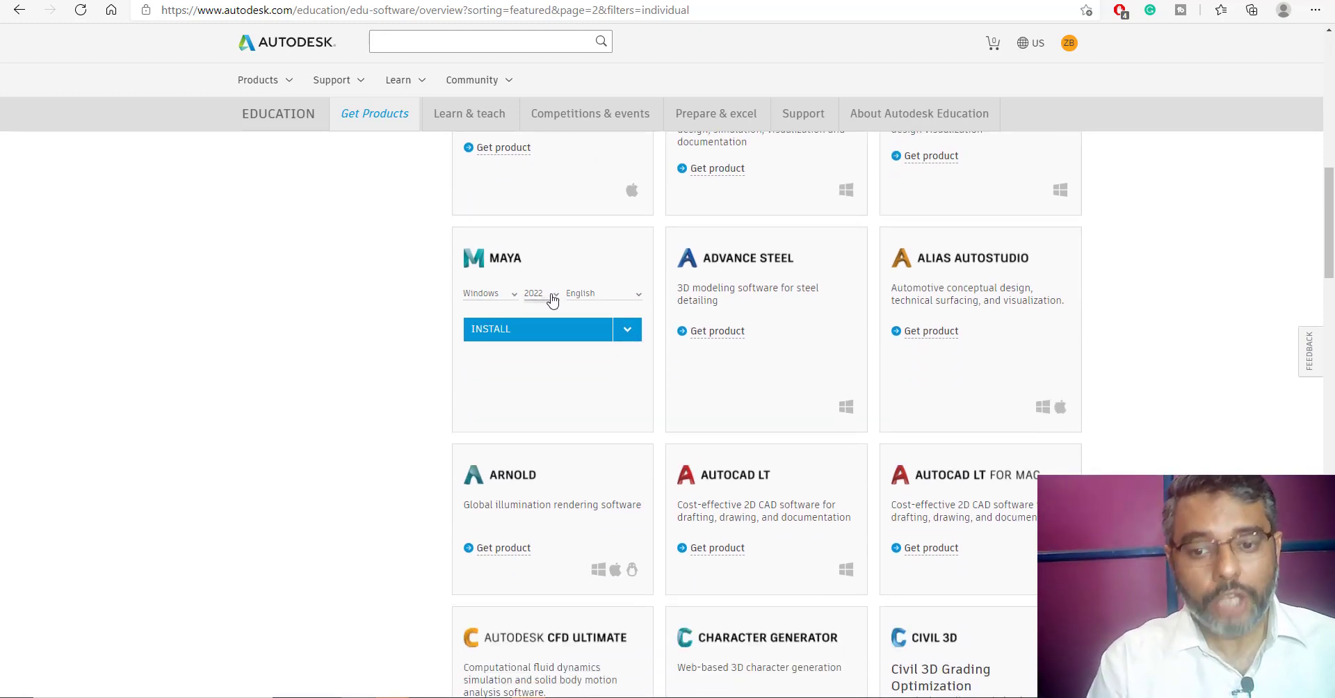
pyautogui.click(553, 294)
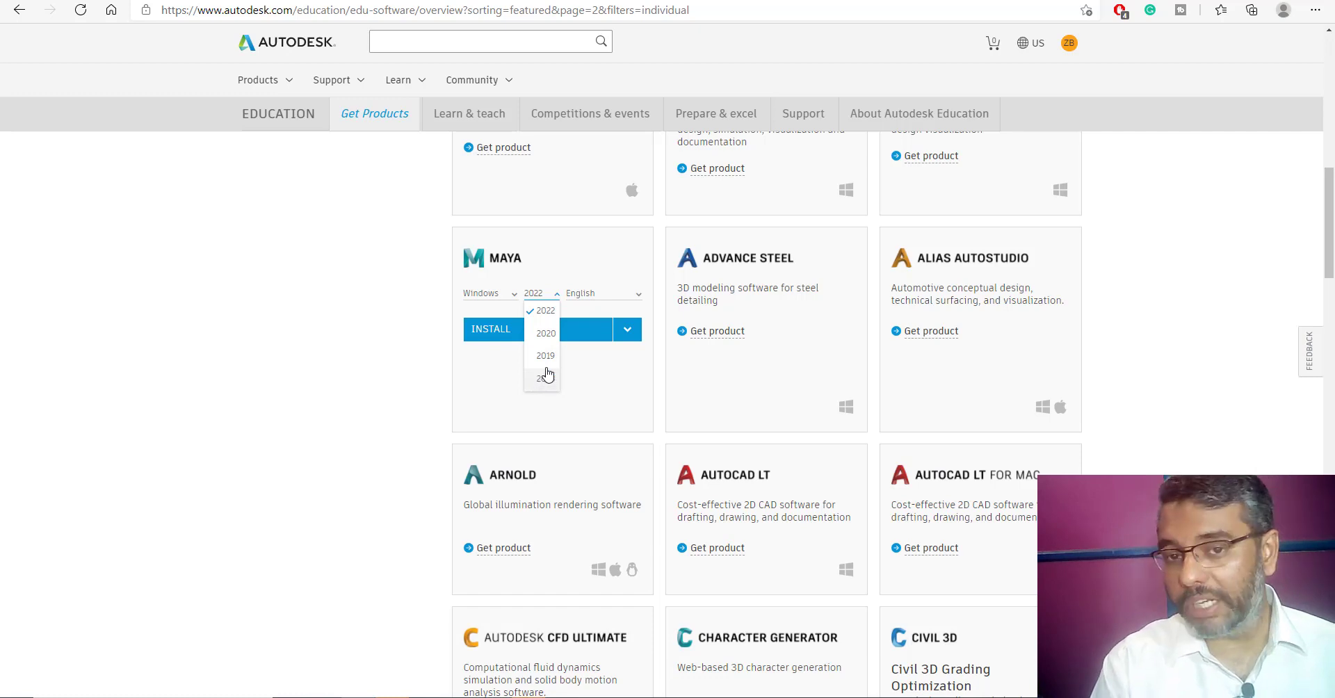
pyautogui.click(548, 316)
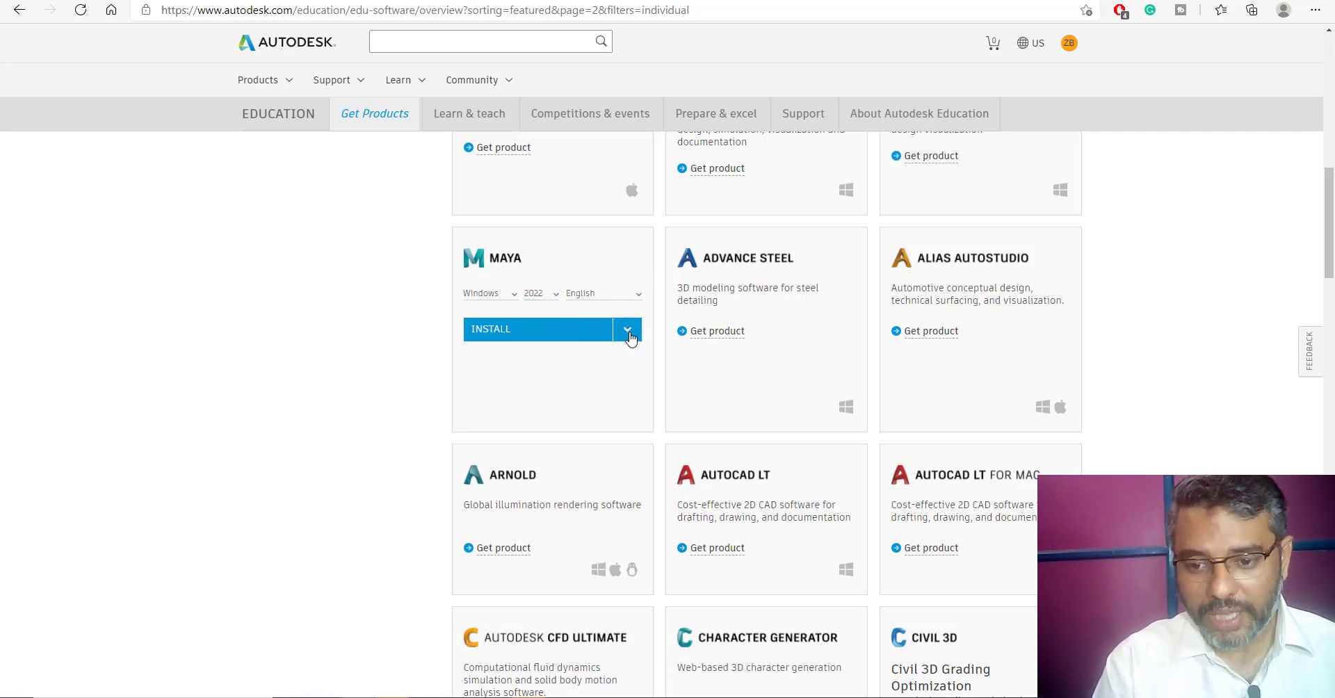
pyautogui.click(625, 331)
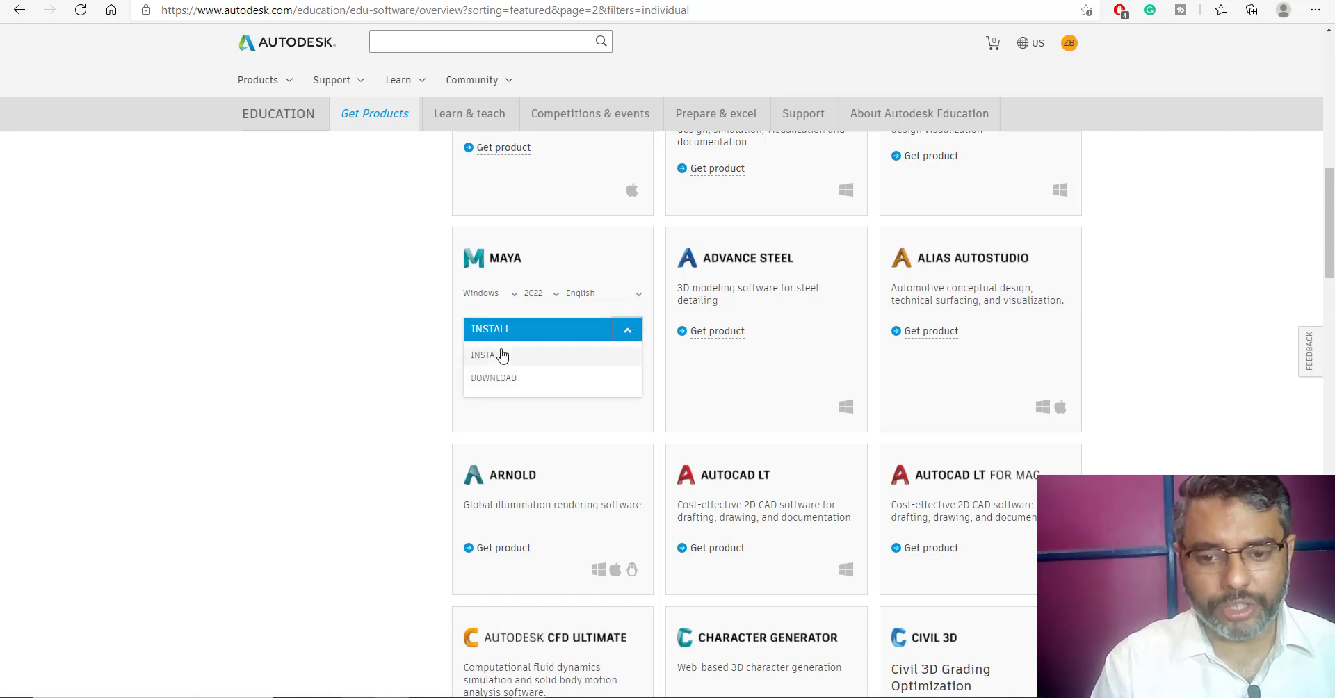
pyautogui.click(499, 381)
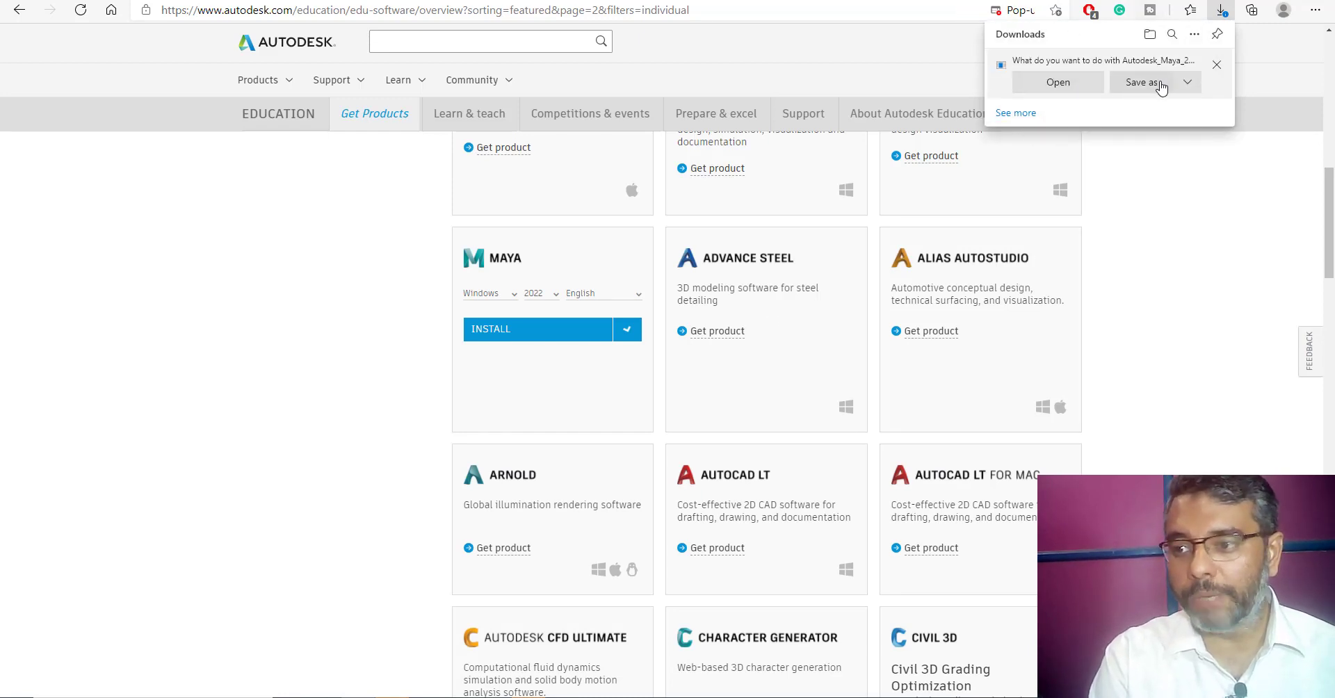
# Step: Save the 2.0 GB Maya 2022 installer from Edge's Downloads flyout so it starts downloading
pyautogui.click(1187, 82)
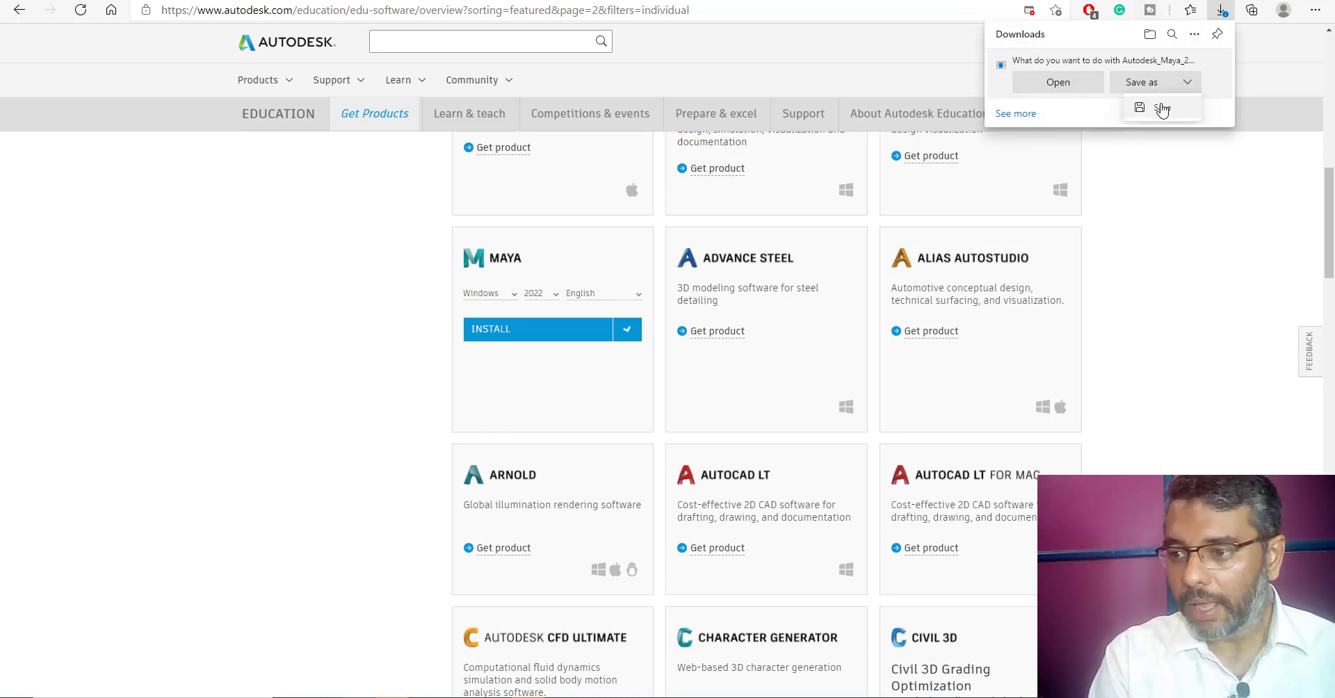
pyautogui.click(1160, 111)
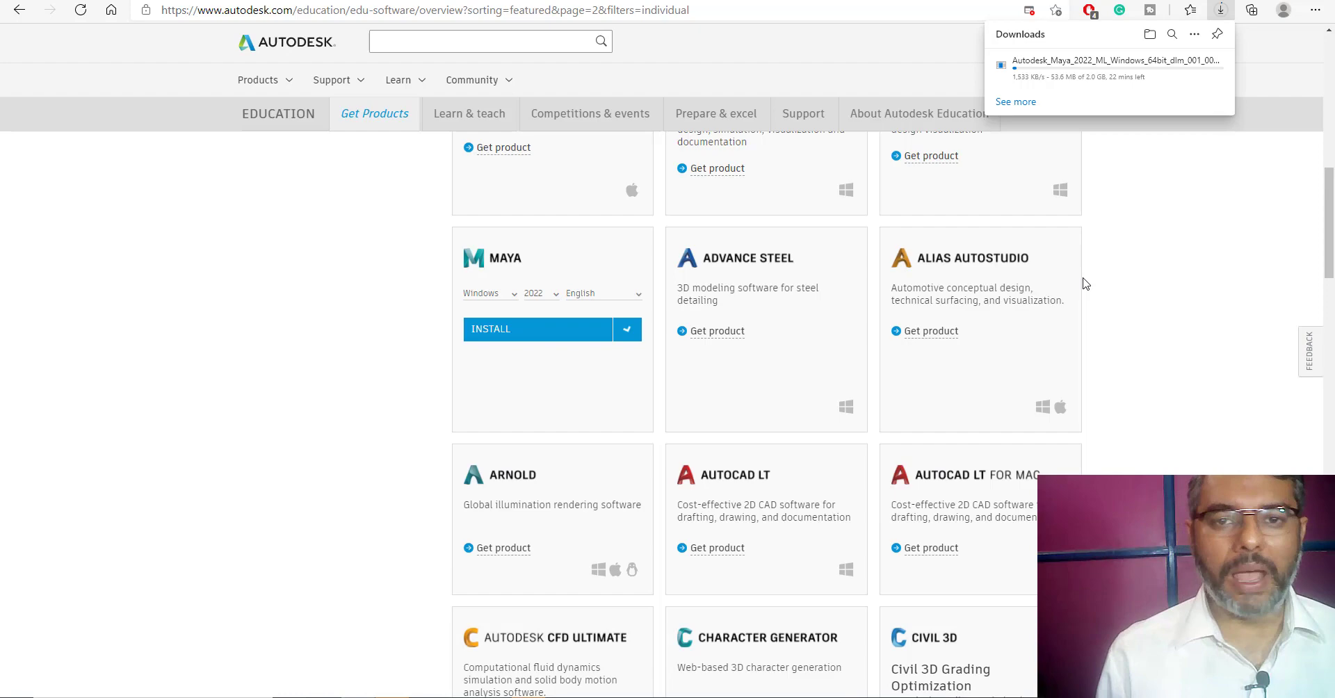
pyautogui.scroll(15, 1086, 284)
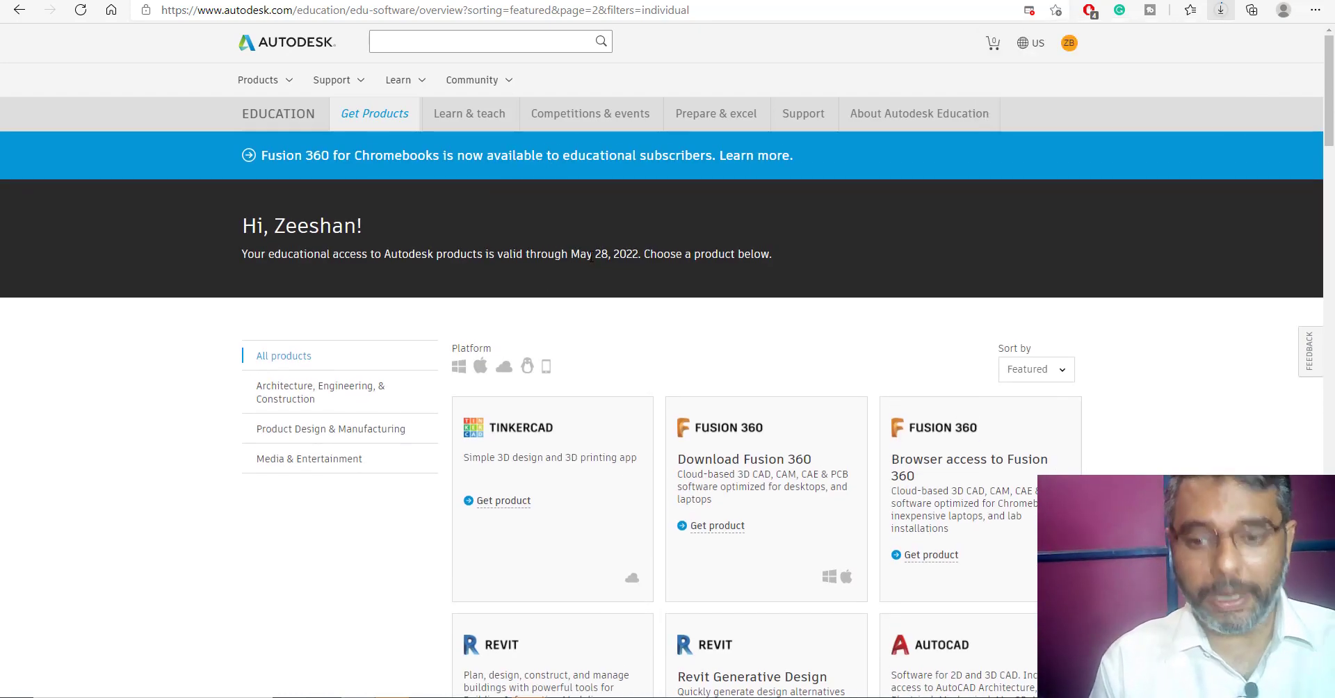
pyautogui.moveTo(571, 253); pyautogui.dragTo(638, 254)
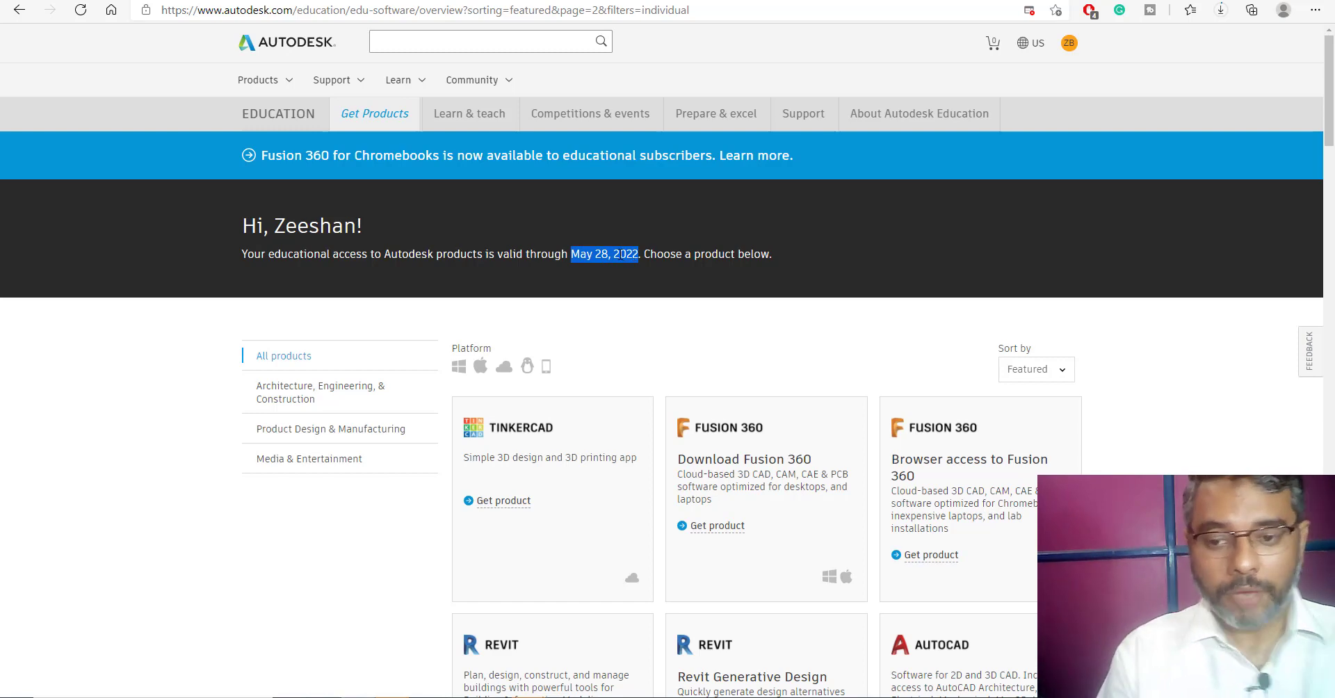